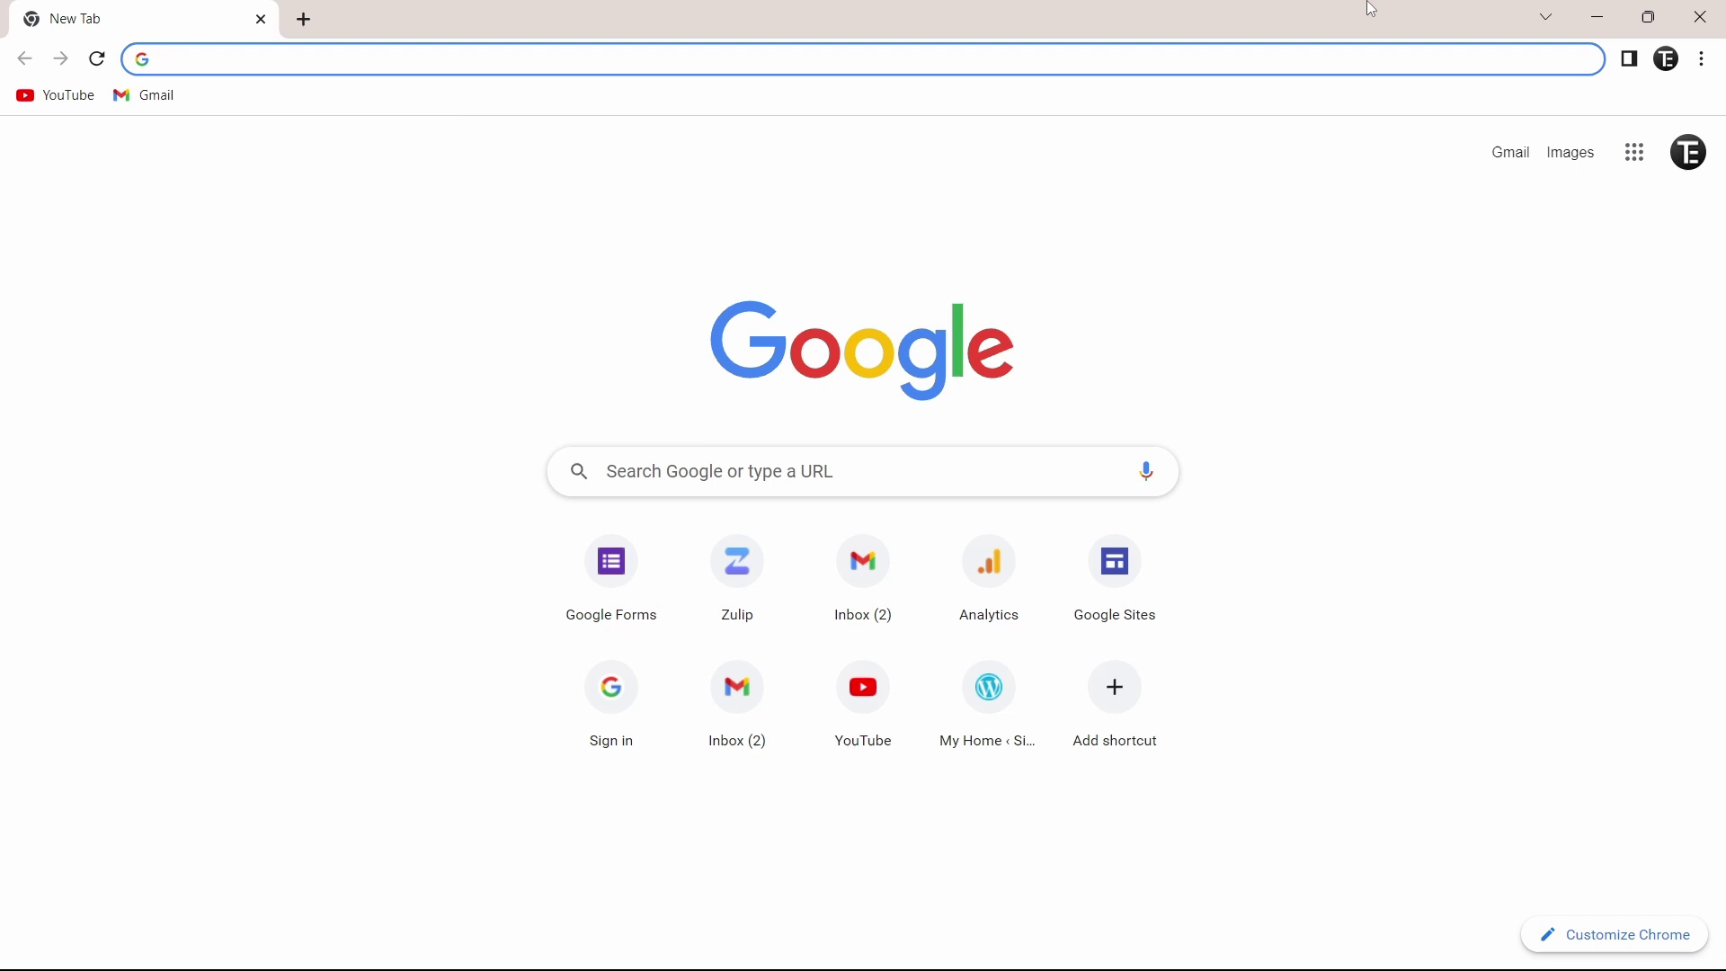
# Search Google for 'nearby share windows' using the omnibox autocomplete.
pyautogui.write('nea')
pyautogui.press('Return')
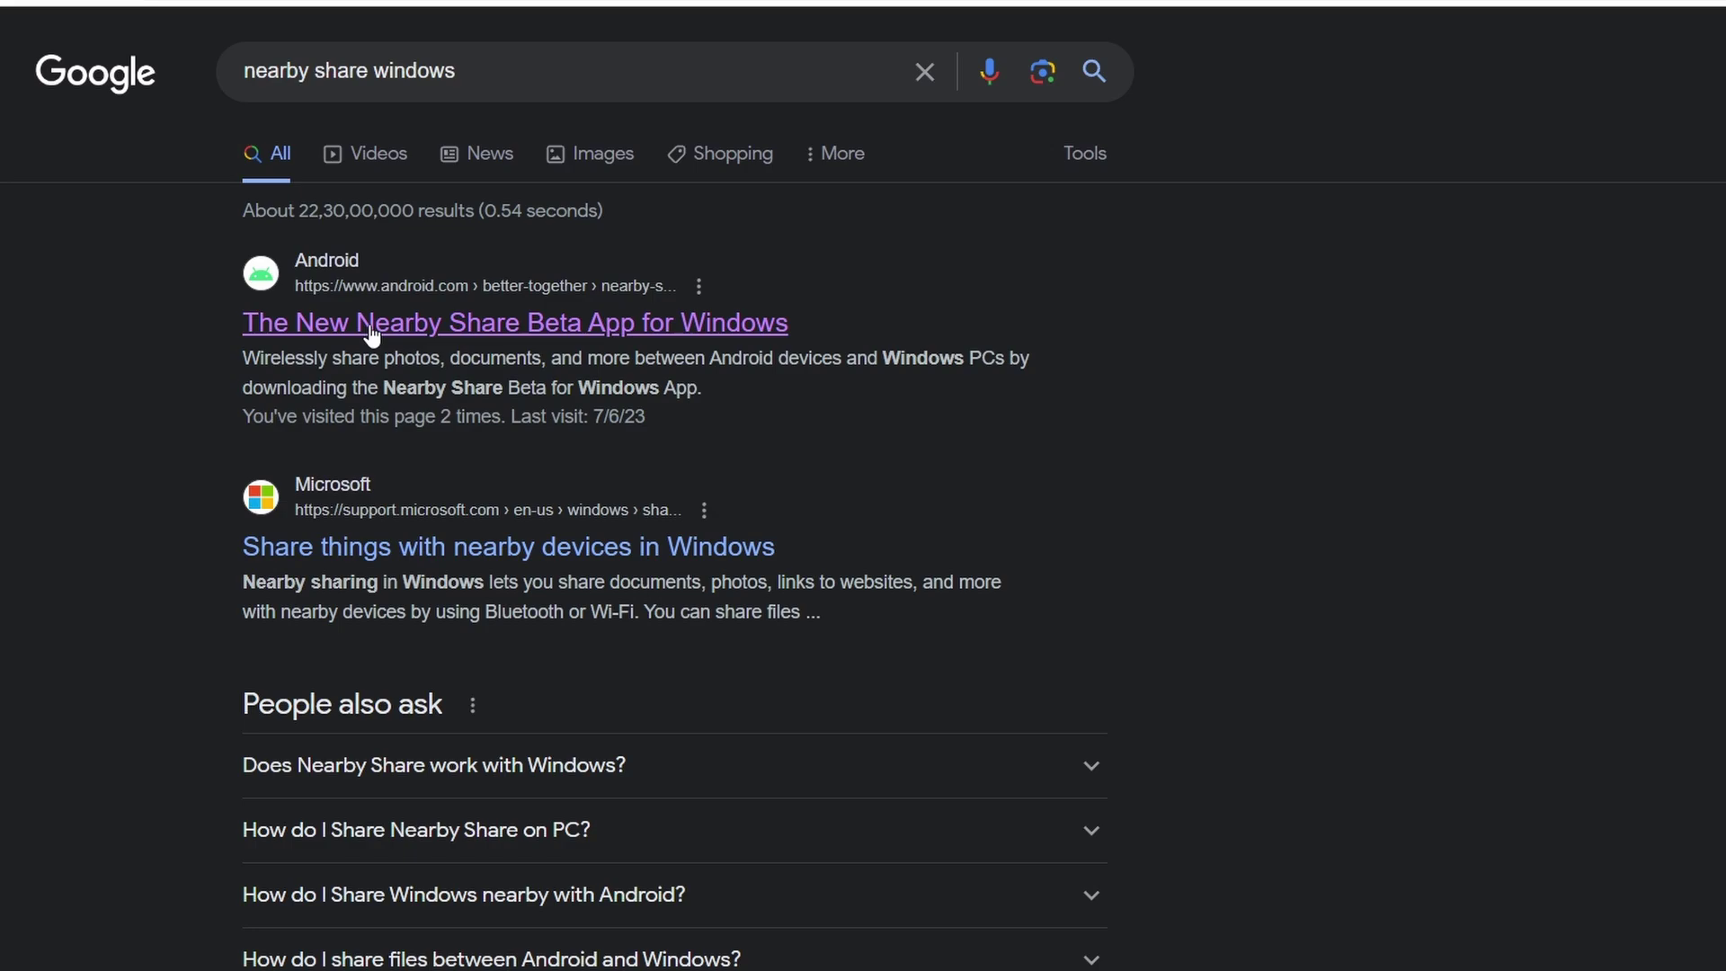
# Open the Android Nearby Share for Windows page and download the Nearby Share Beta installer.
pyautogui.click(339, 331)
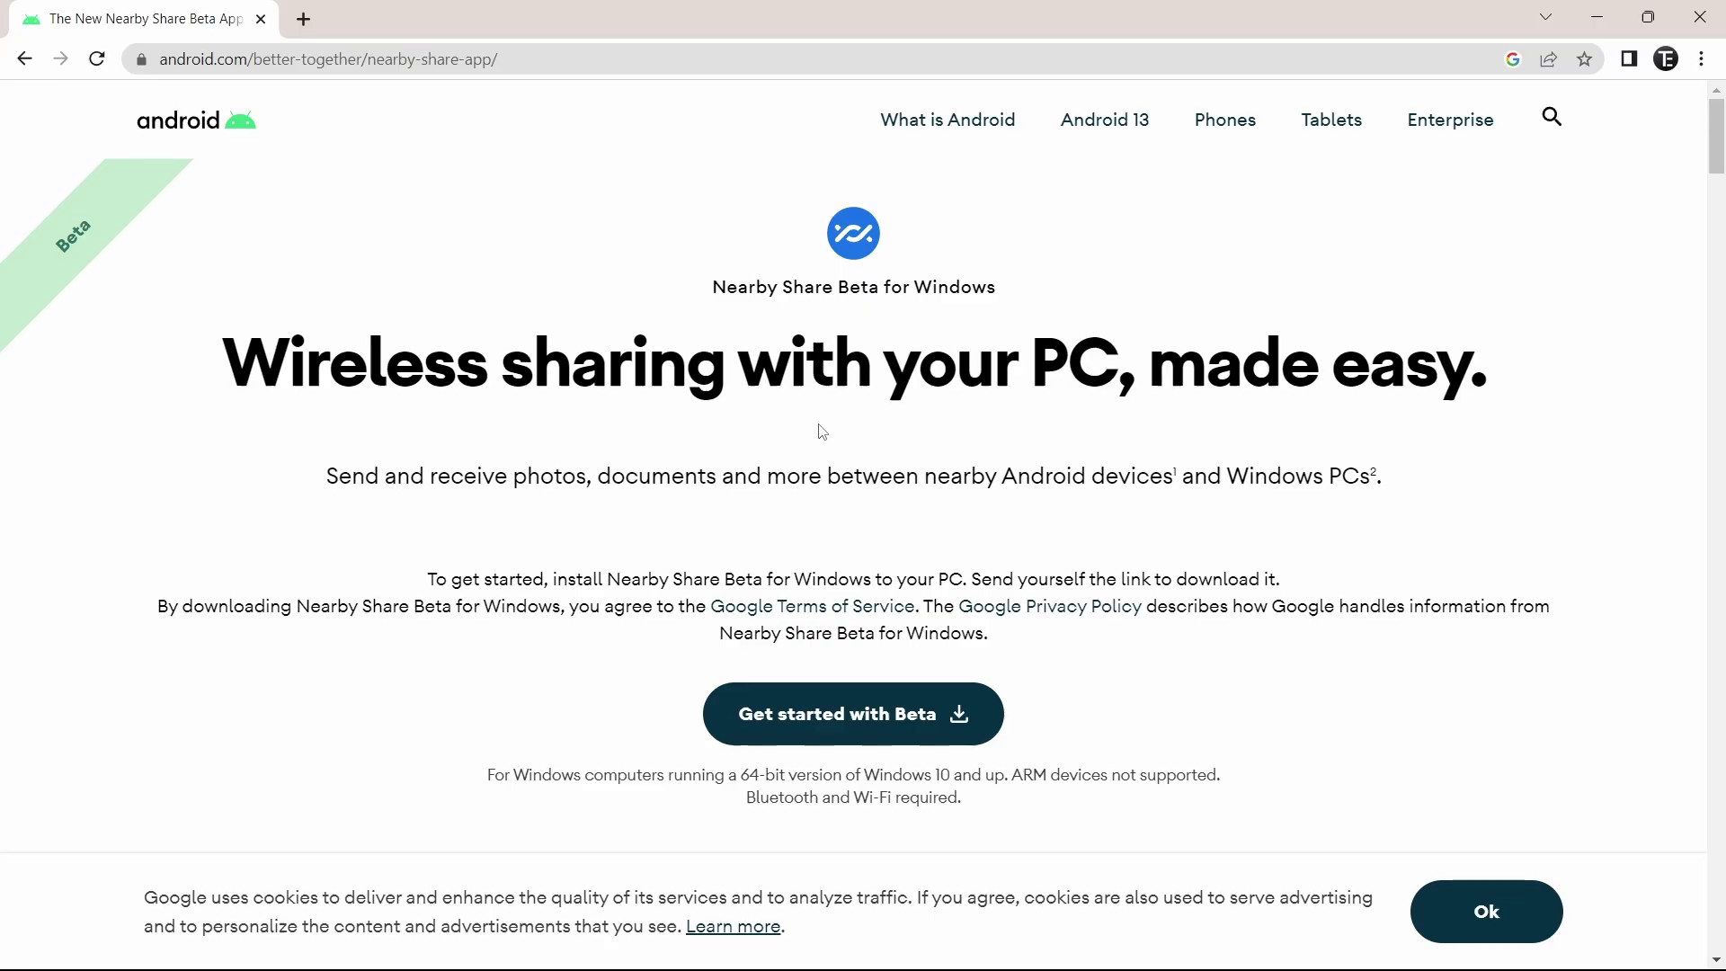
pyautogui.click(913, 719)
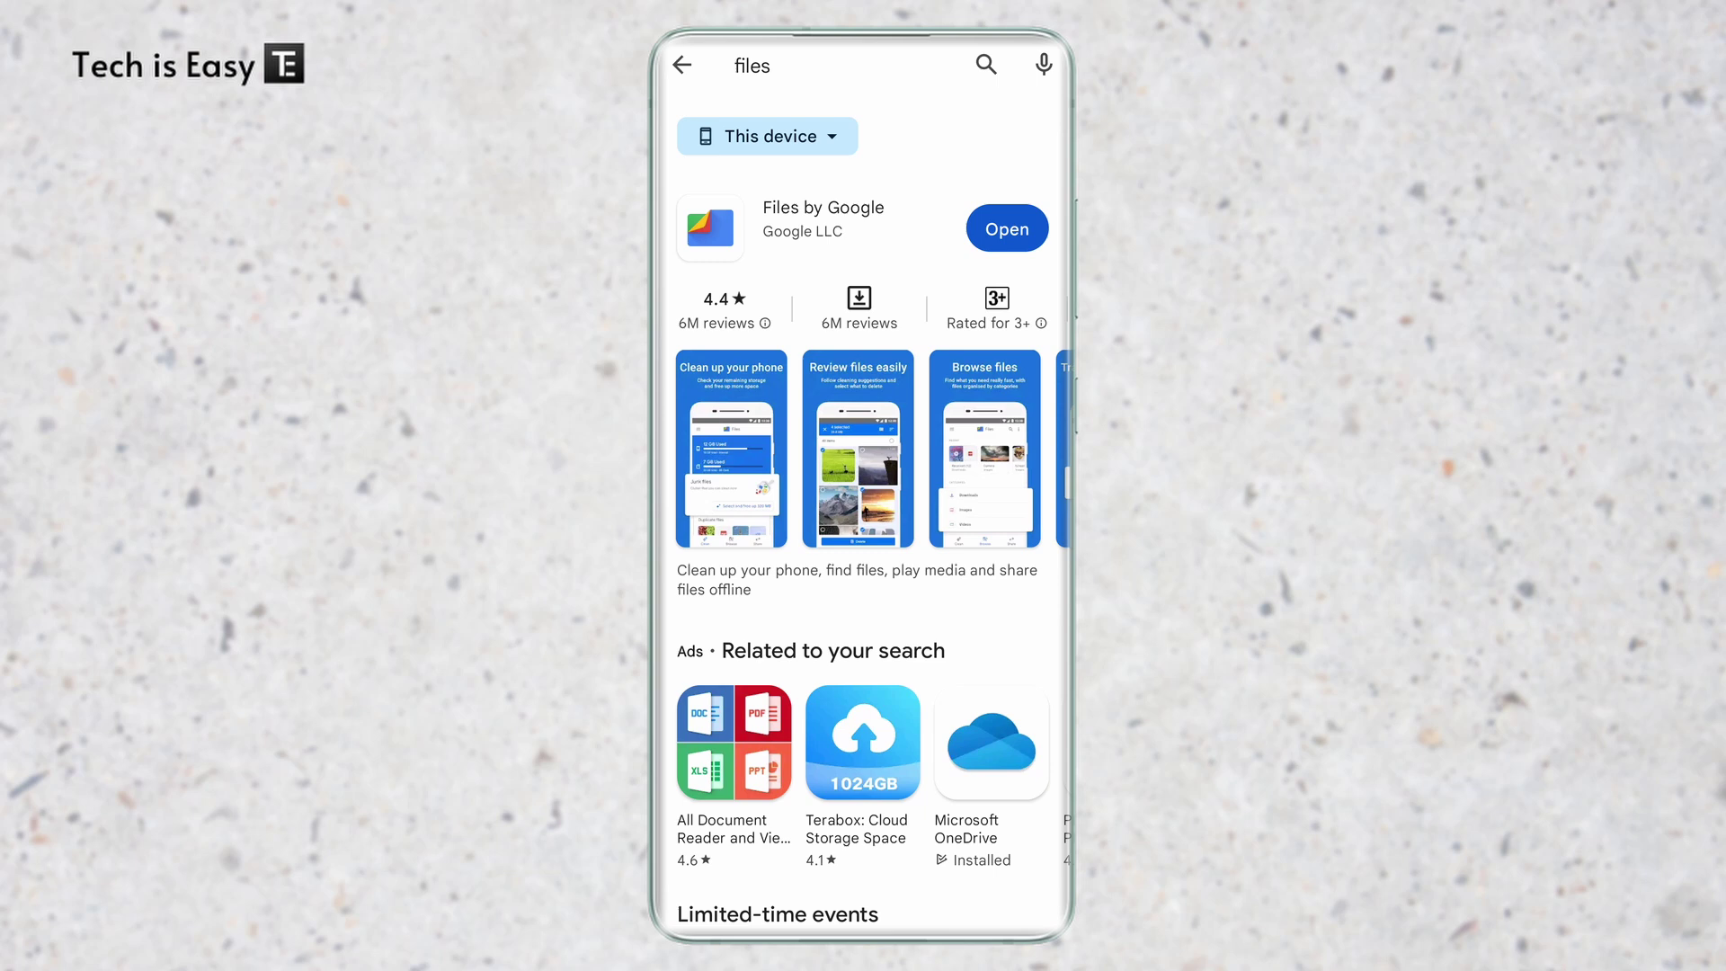
# Launch Files by Google from its Play Store listing and go to the Nearby Share section.
pyautogui.click(1007, 228)
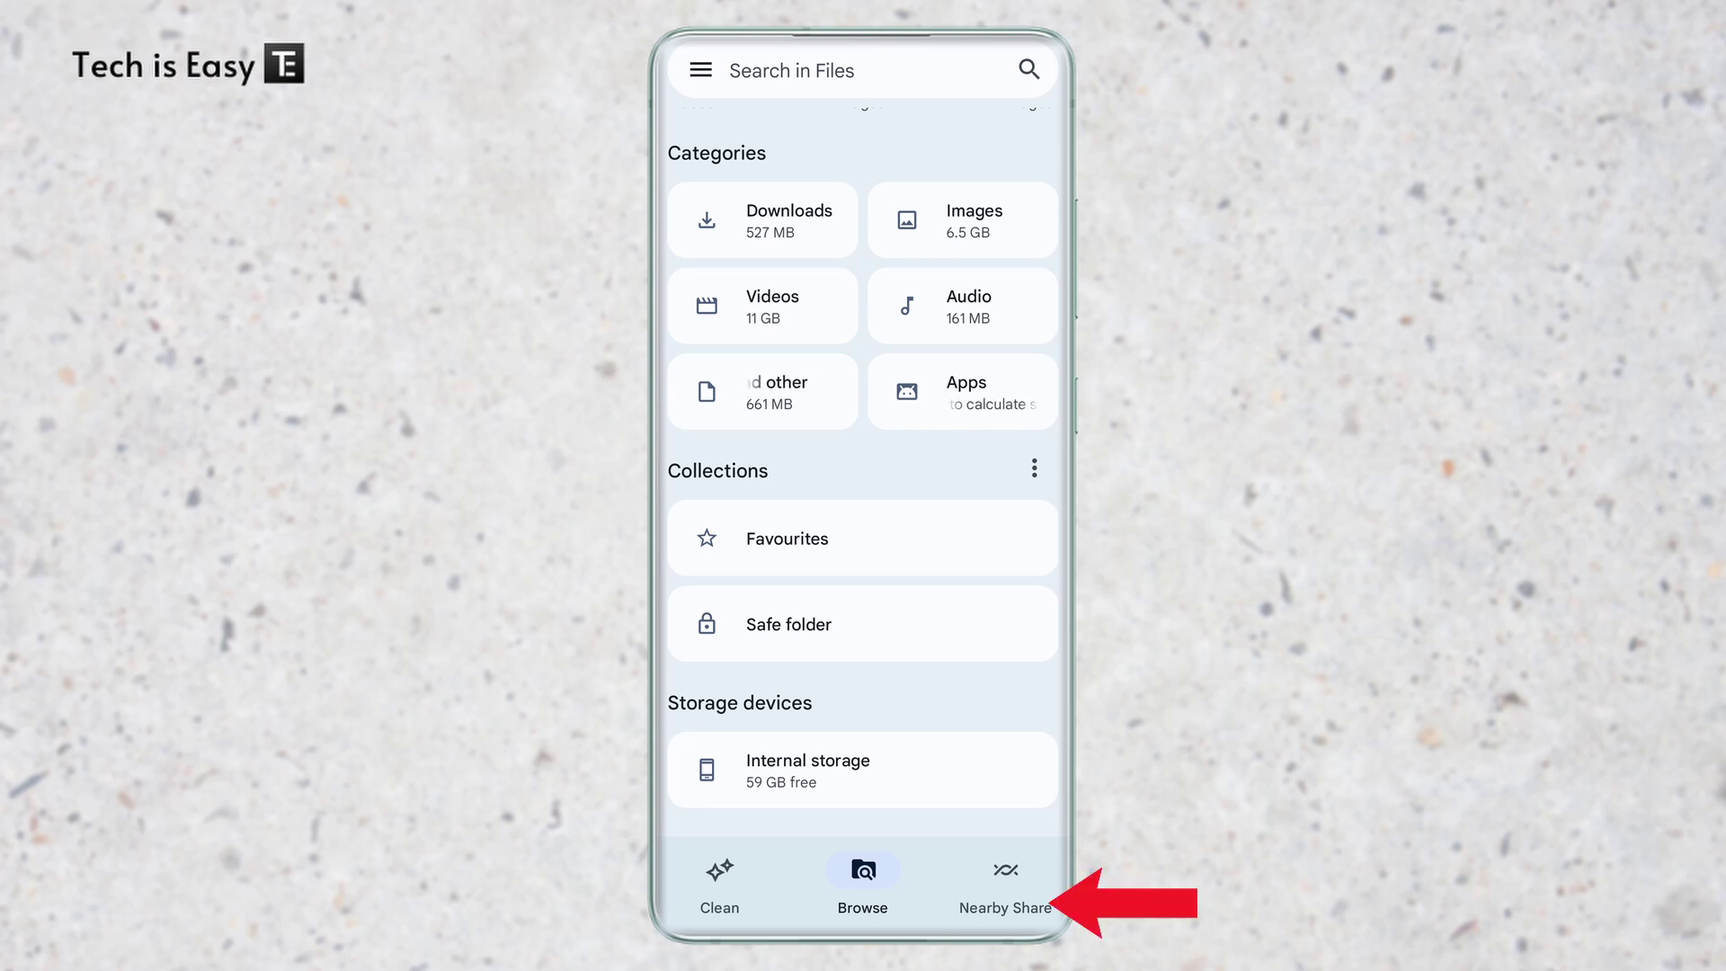
pyautogui.click(1005, 876)
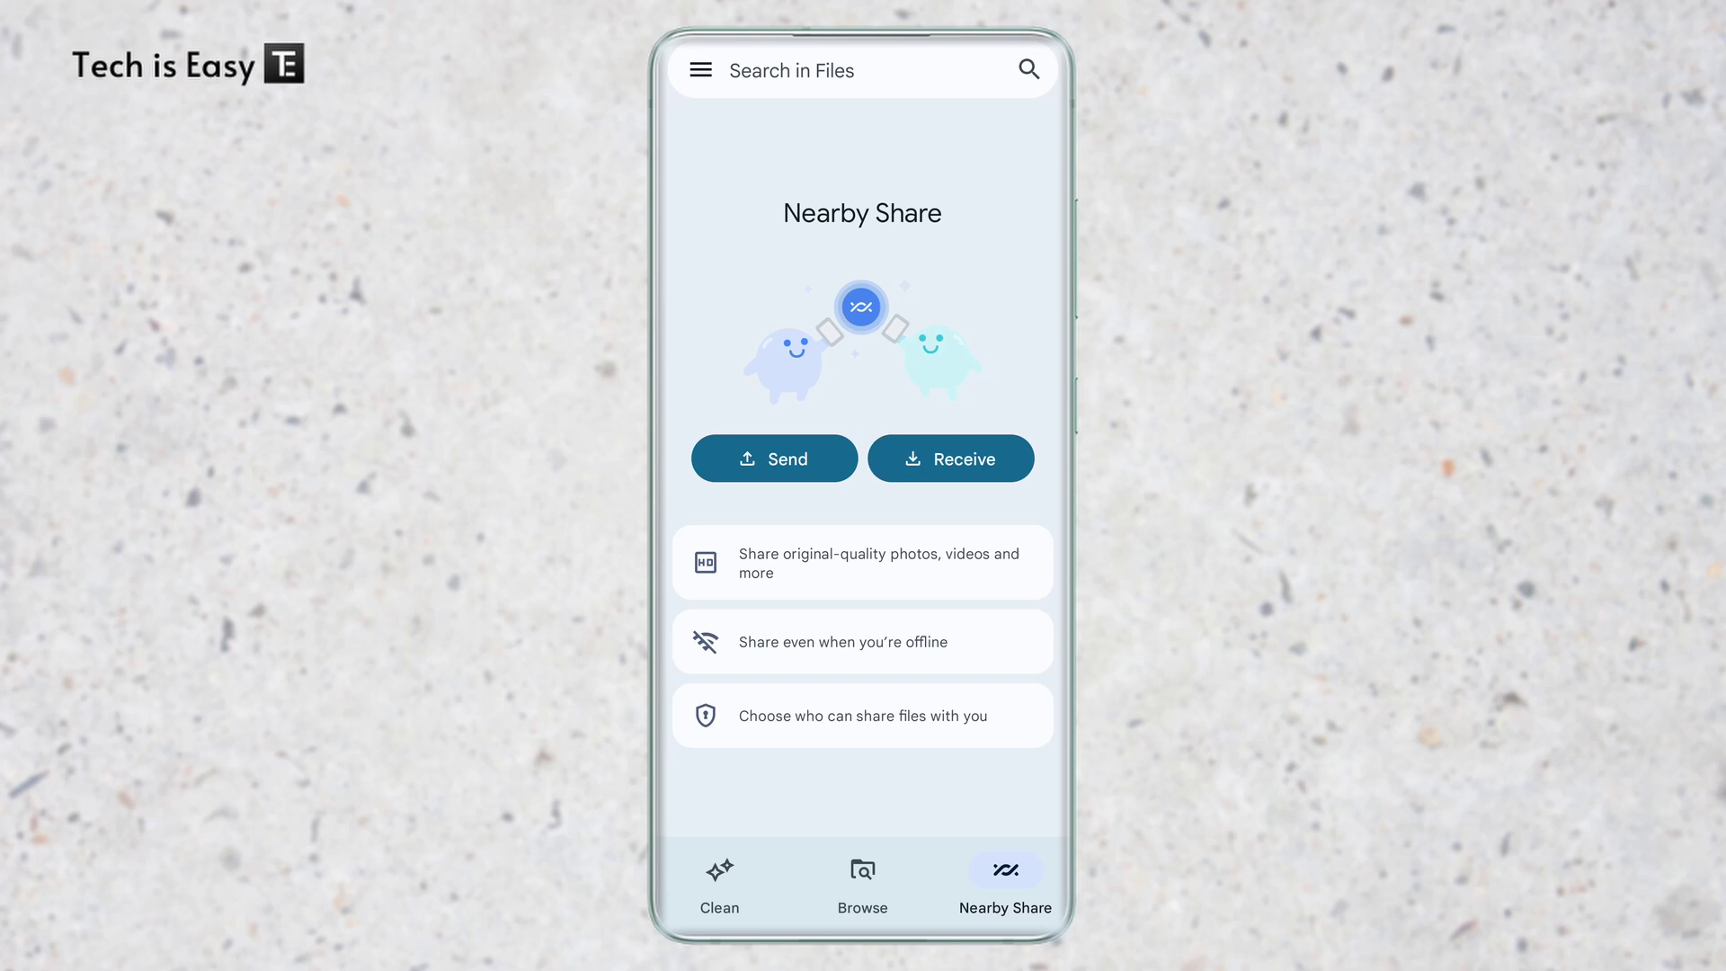
# Start a send and pick 20230604_214544.jpg and 20230604_214538.jpg from the Images tab.
pyautogui.click(774, 458)
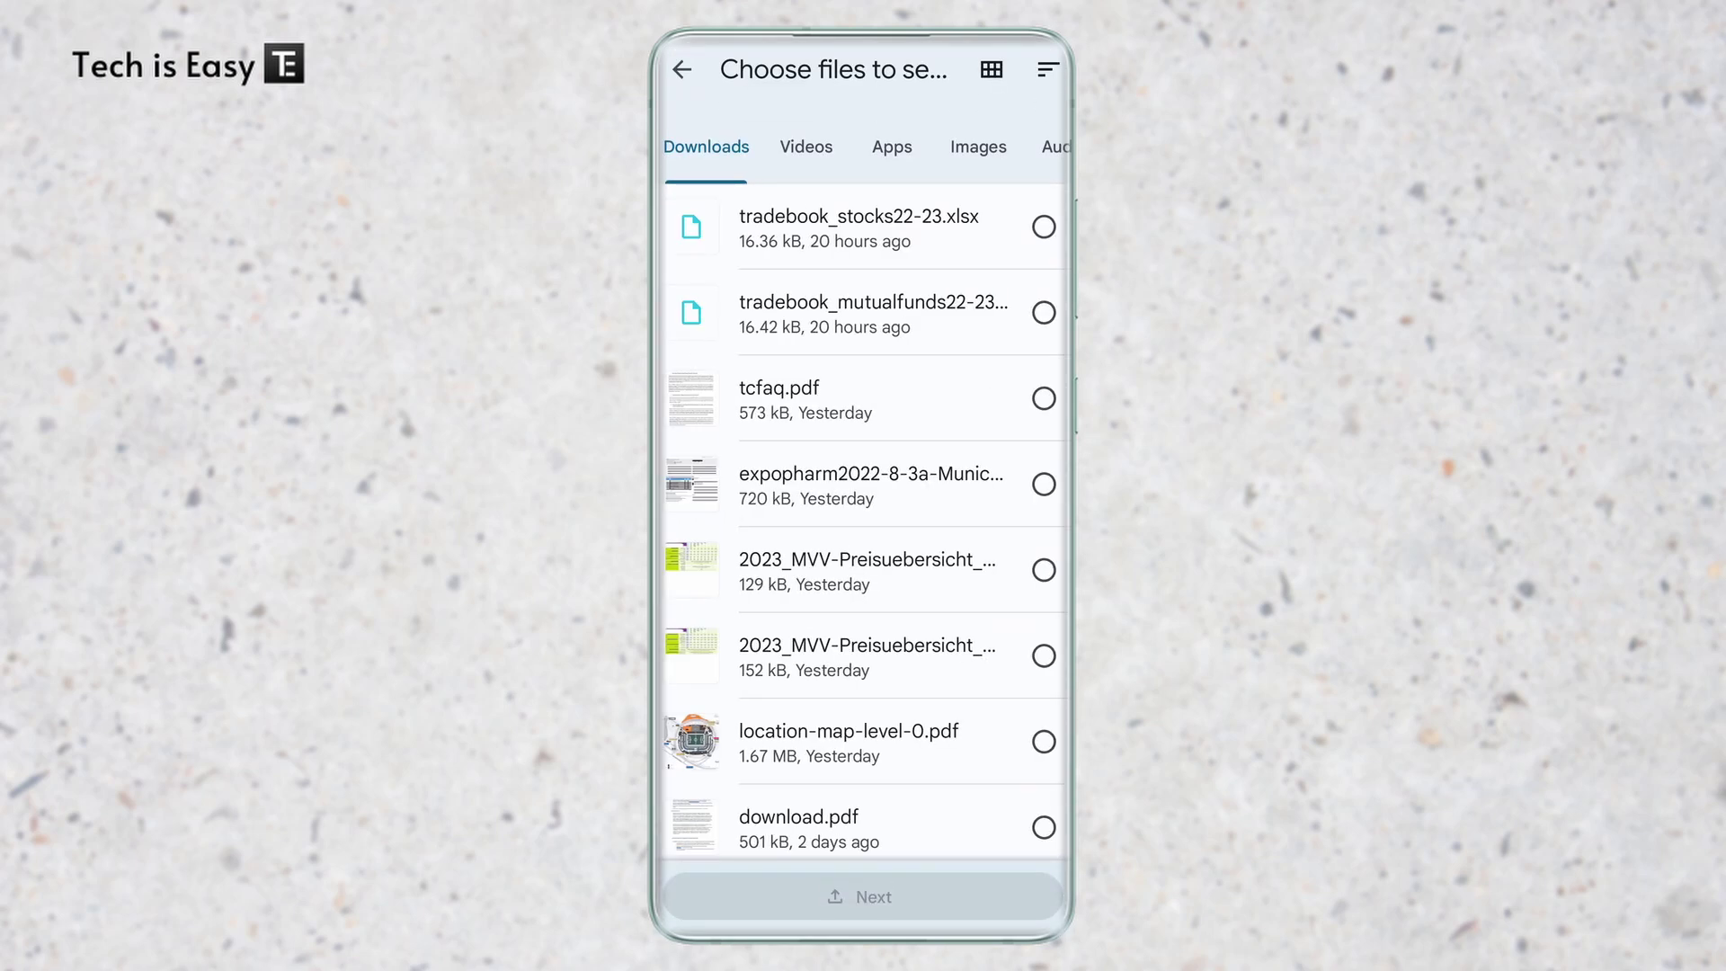
pyautogui.hscroll(5, 862, 147)
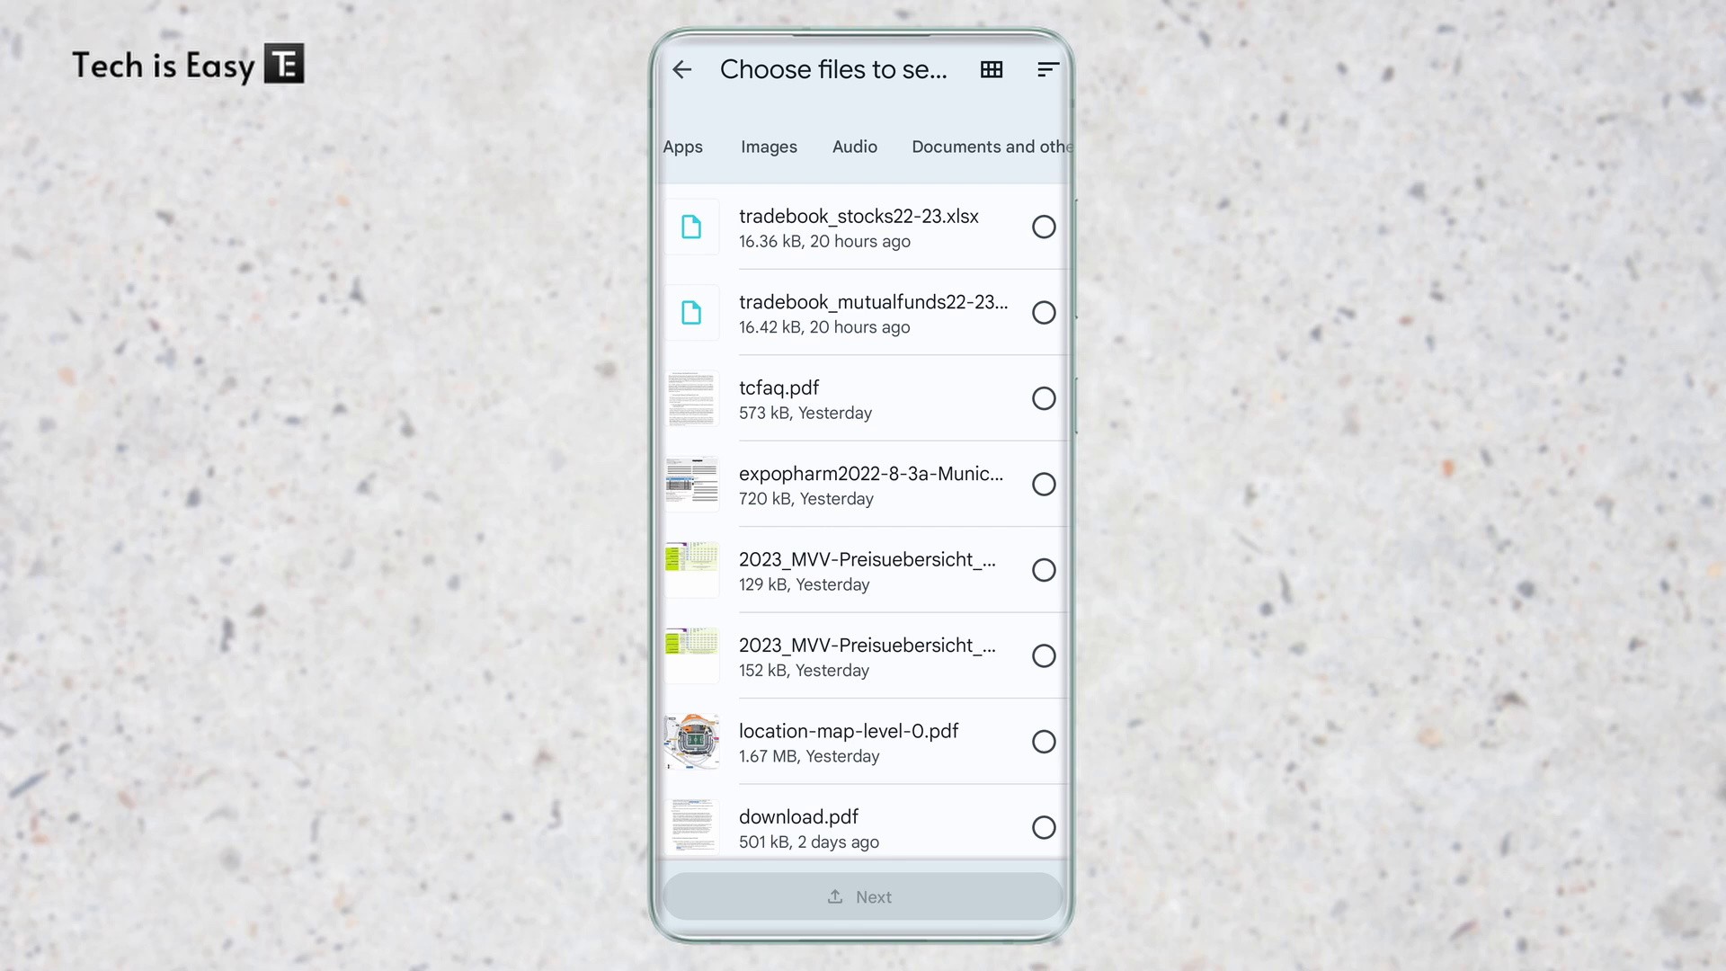
pyautogui.click(768, 147)
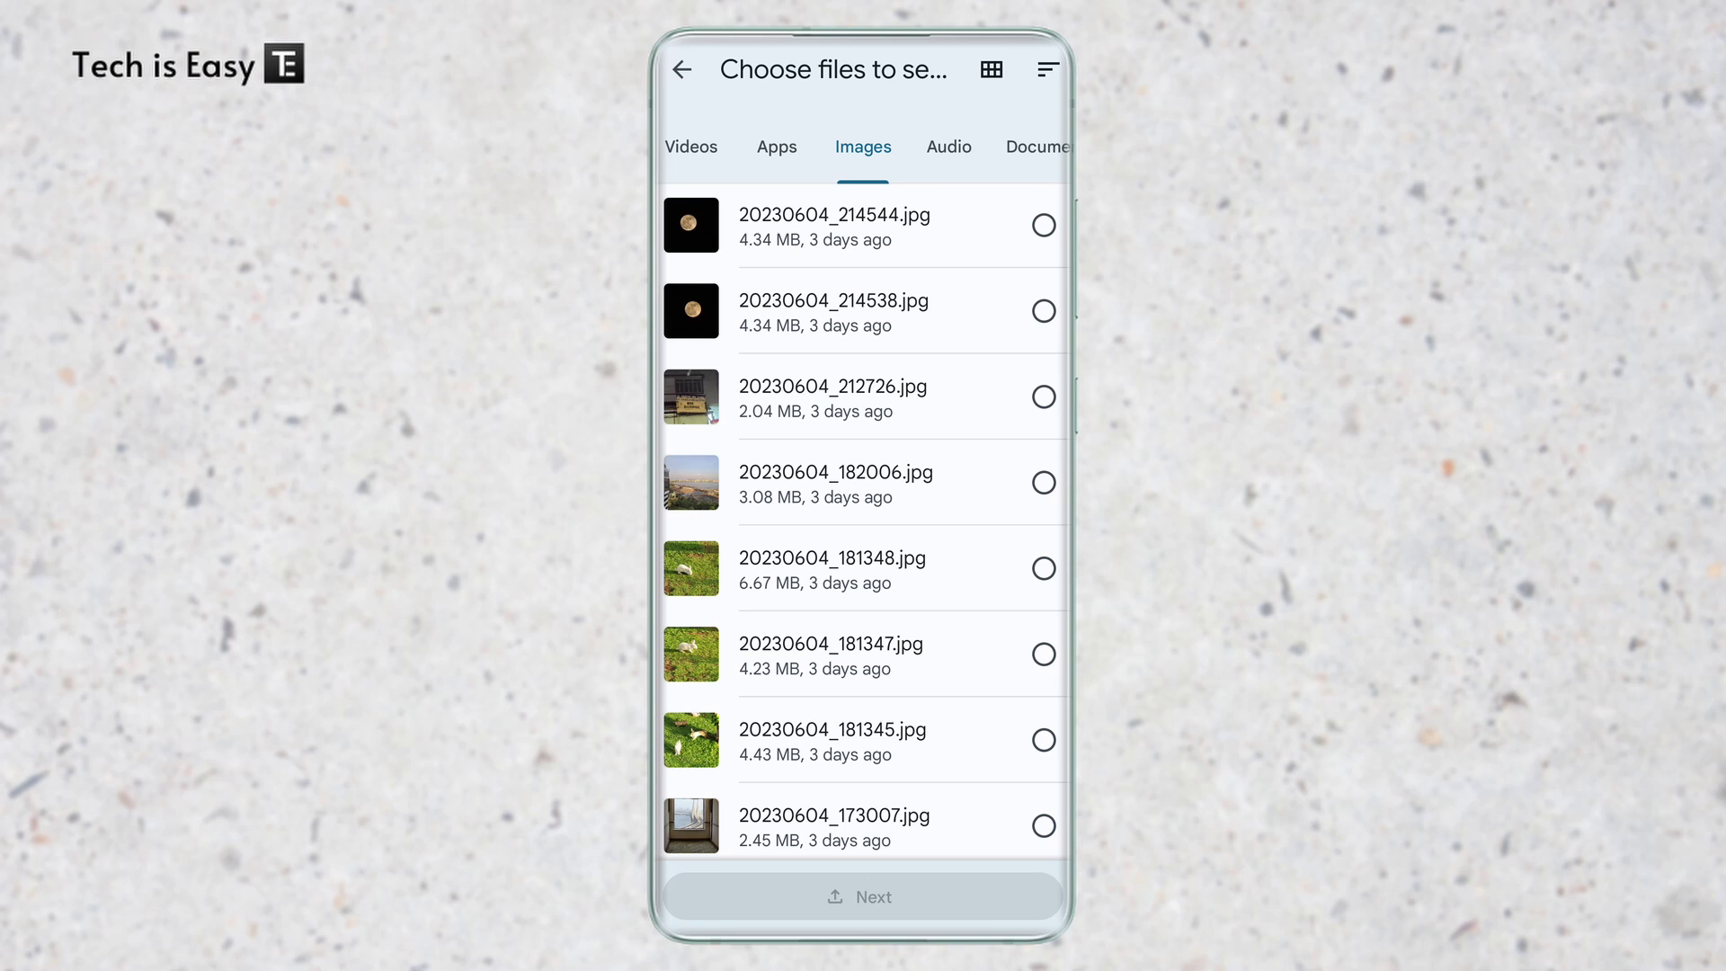
pyautogui.click(863, 224)
pyautogui.click(862, 310)
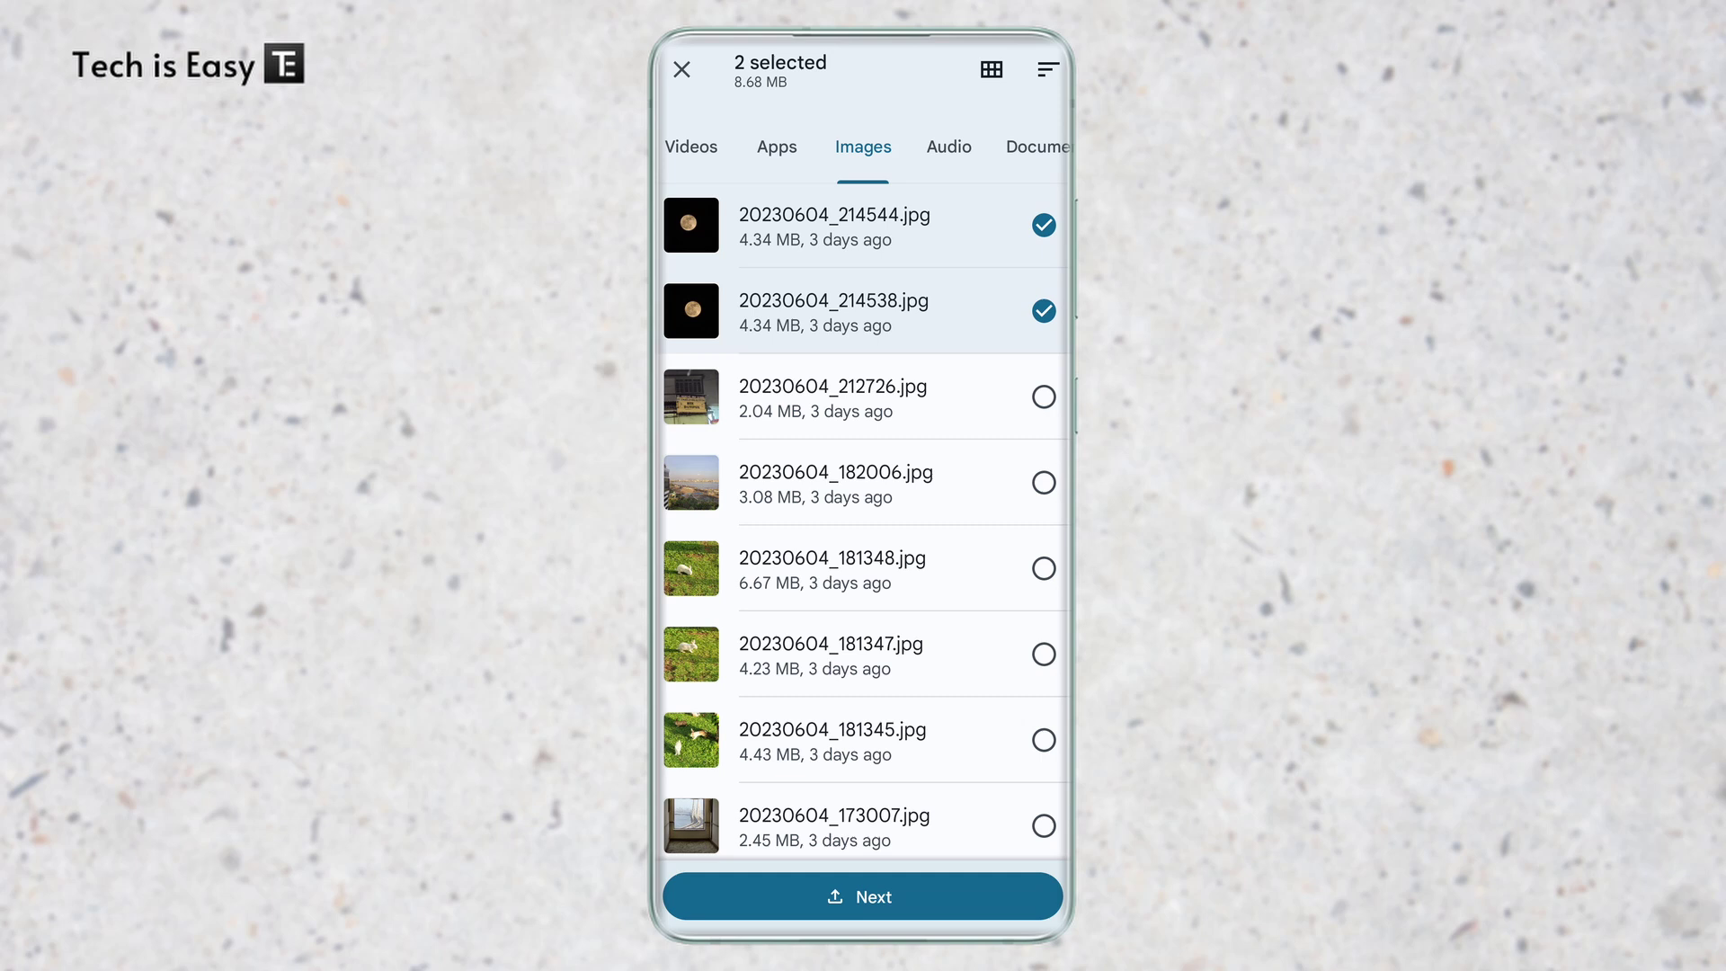
pyautogui.click(863, 896)
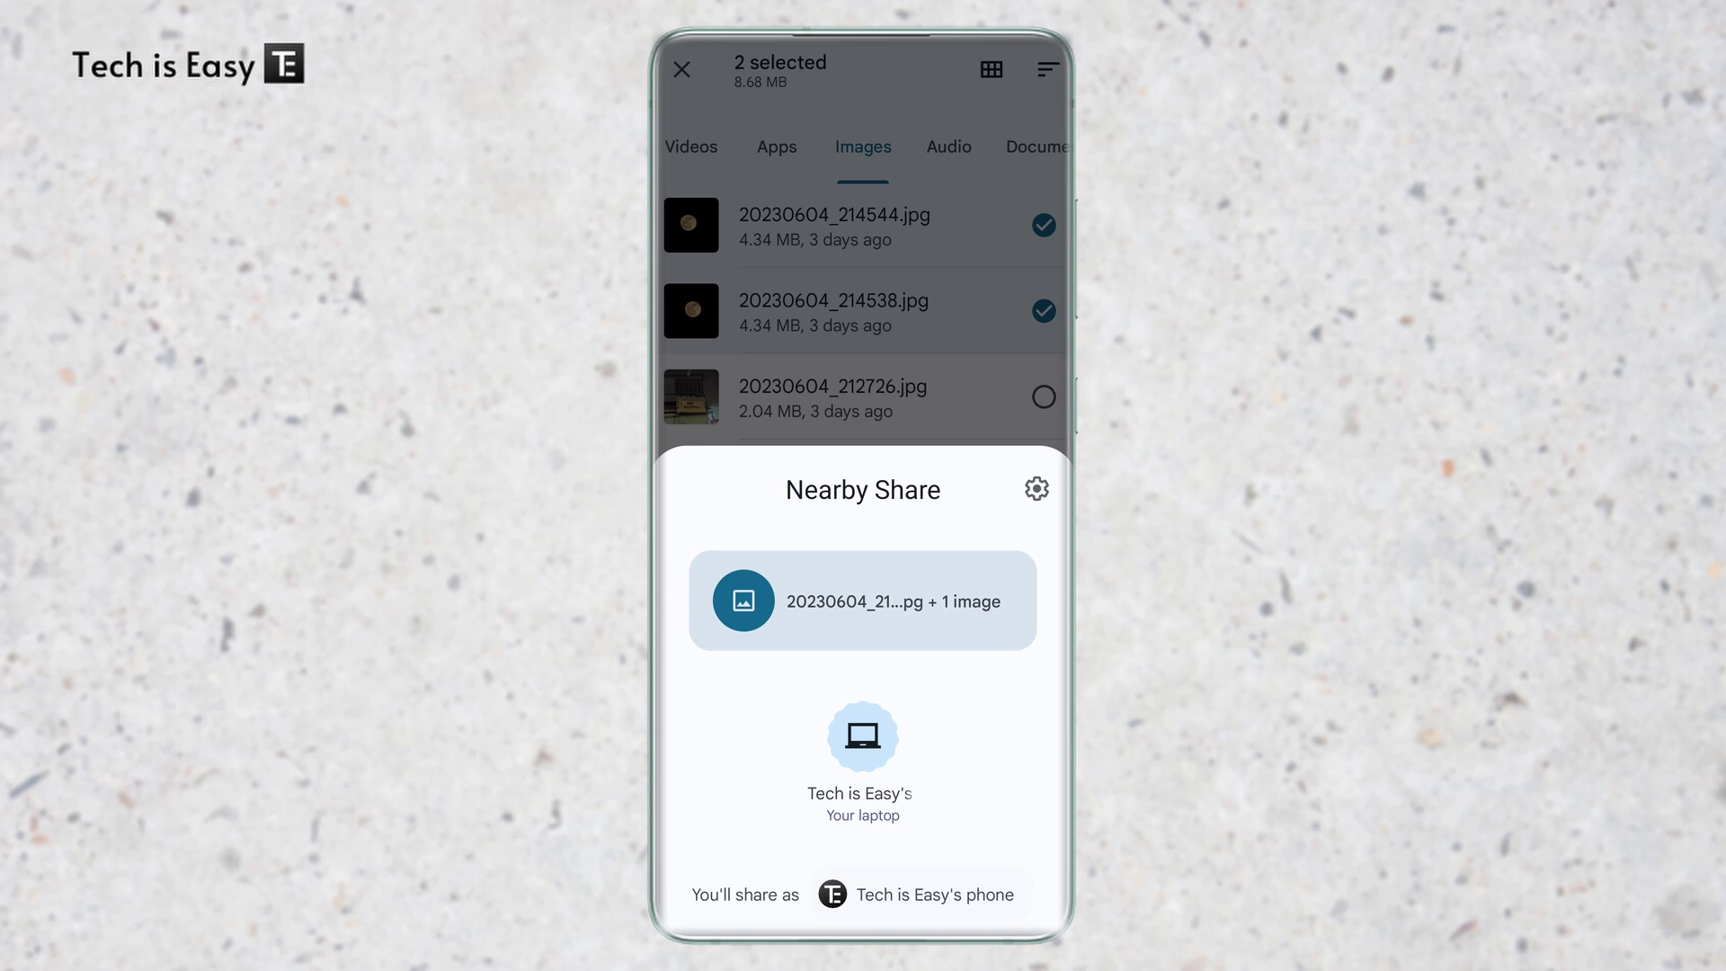
# Send the two selected photos to the laptop shown in the Nearby Share sheet.
pyautogui.click(863, 735)
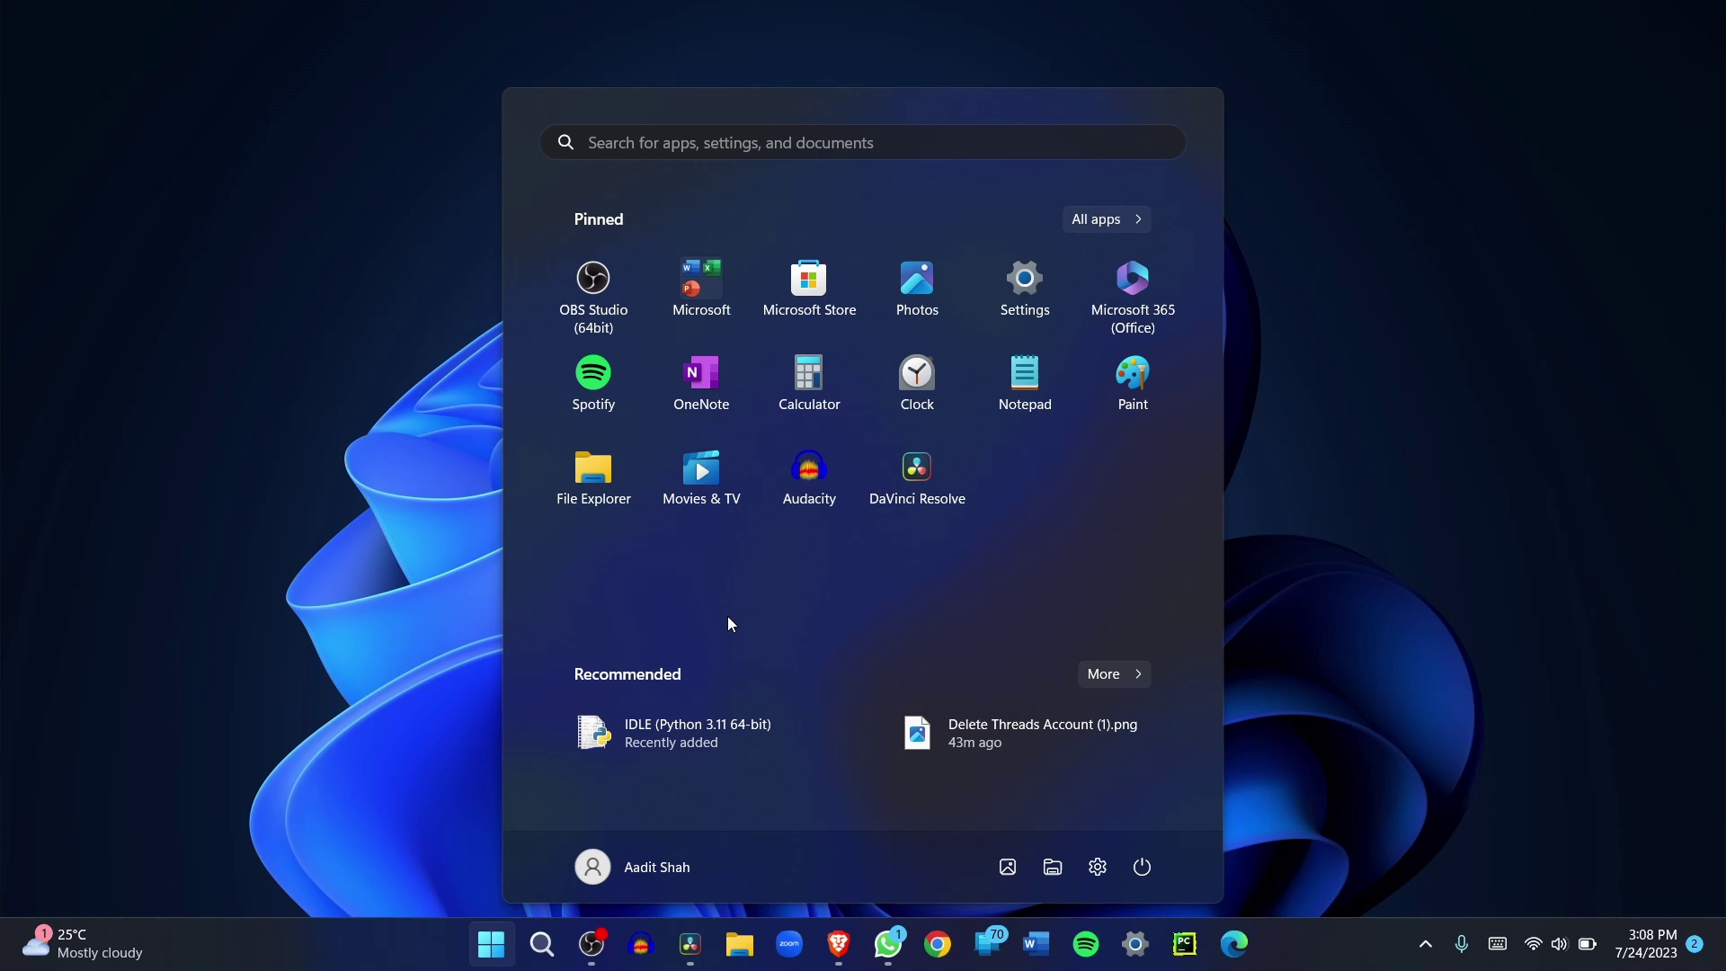
# Launch File Explorer by searching 'file' in the Start menu.
pyautogui.write('file')
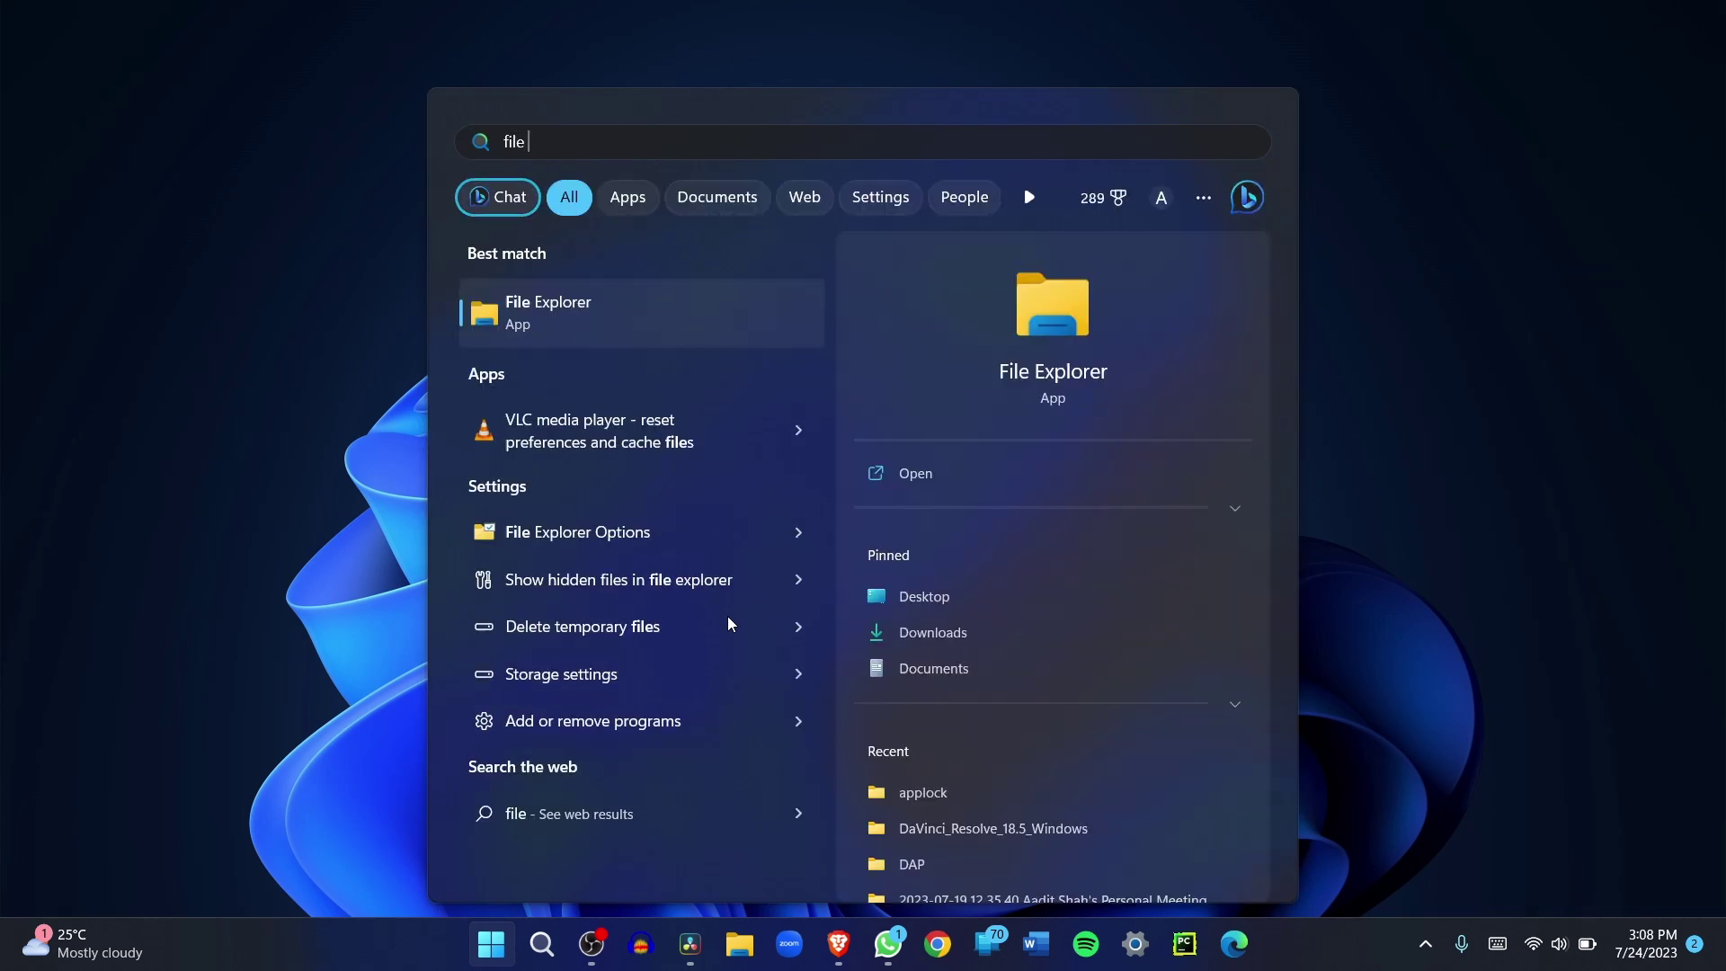
pyautogui.press('Return')
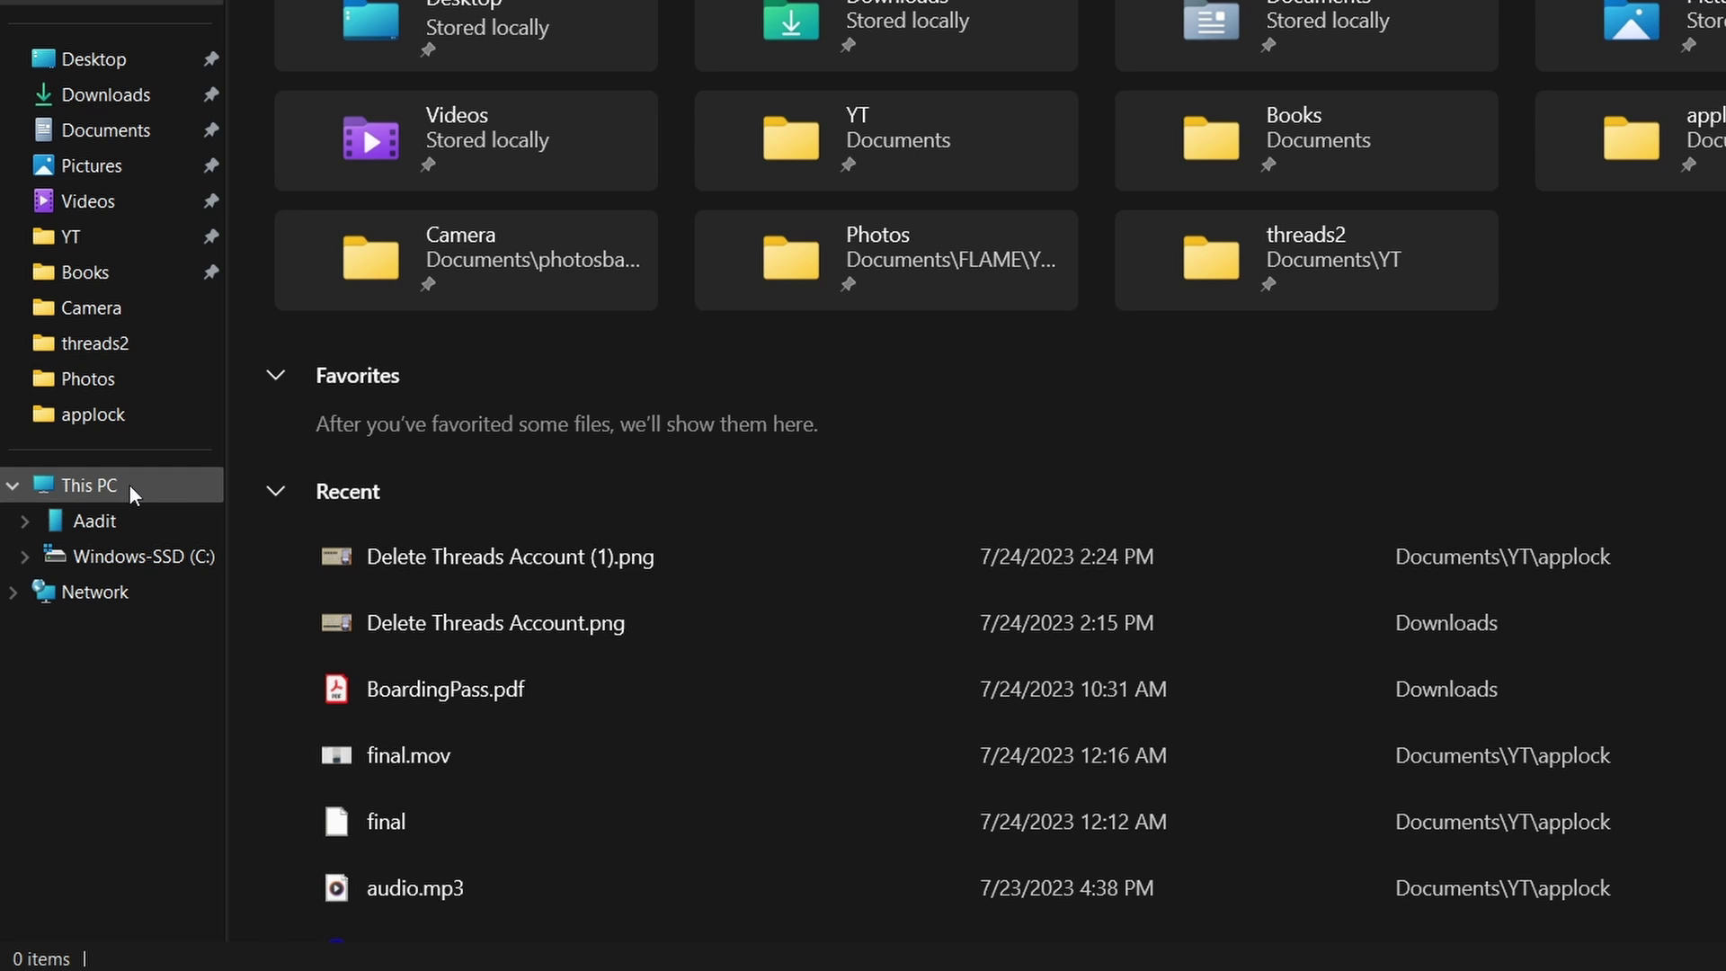
# From This PC, open the connected phone's drive and then its Internal storage.
pyautogui.click(129, 485)
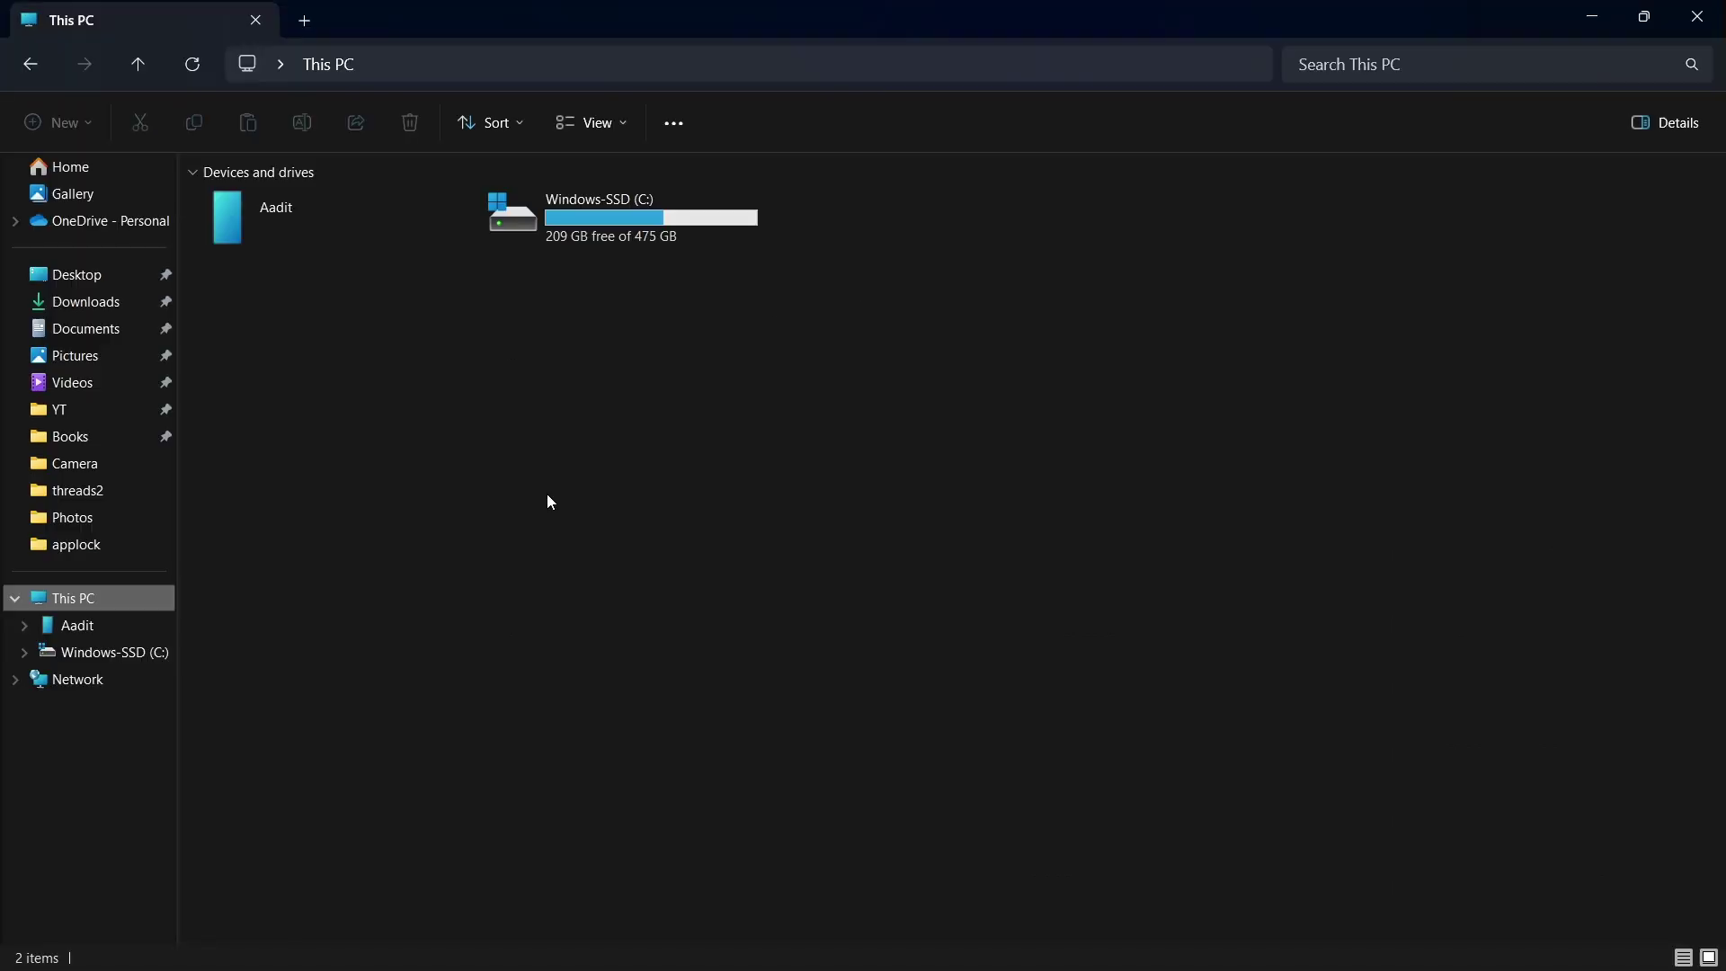
pyautogui.click(278, 221)
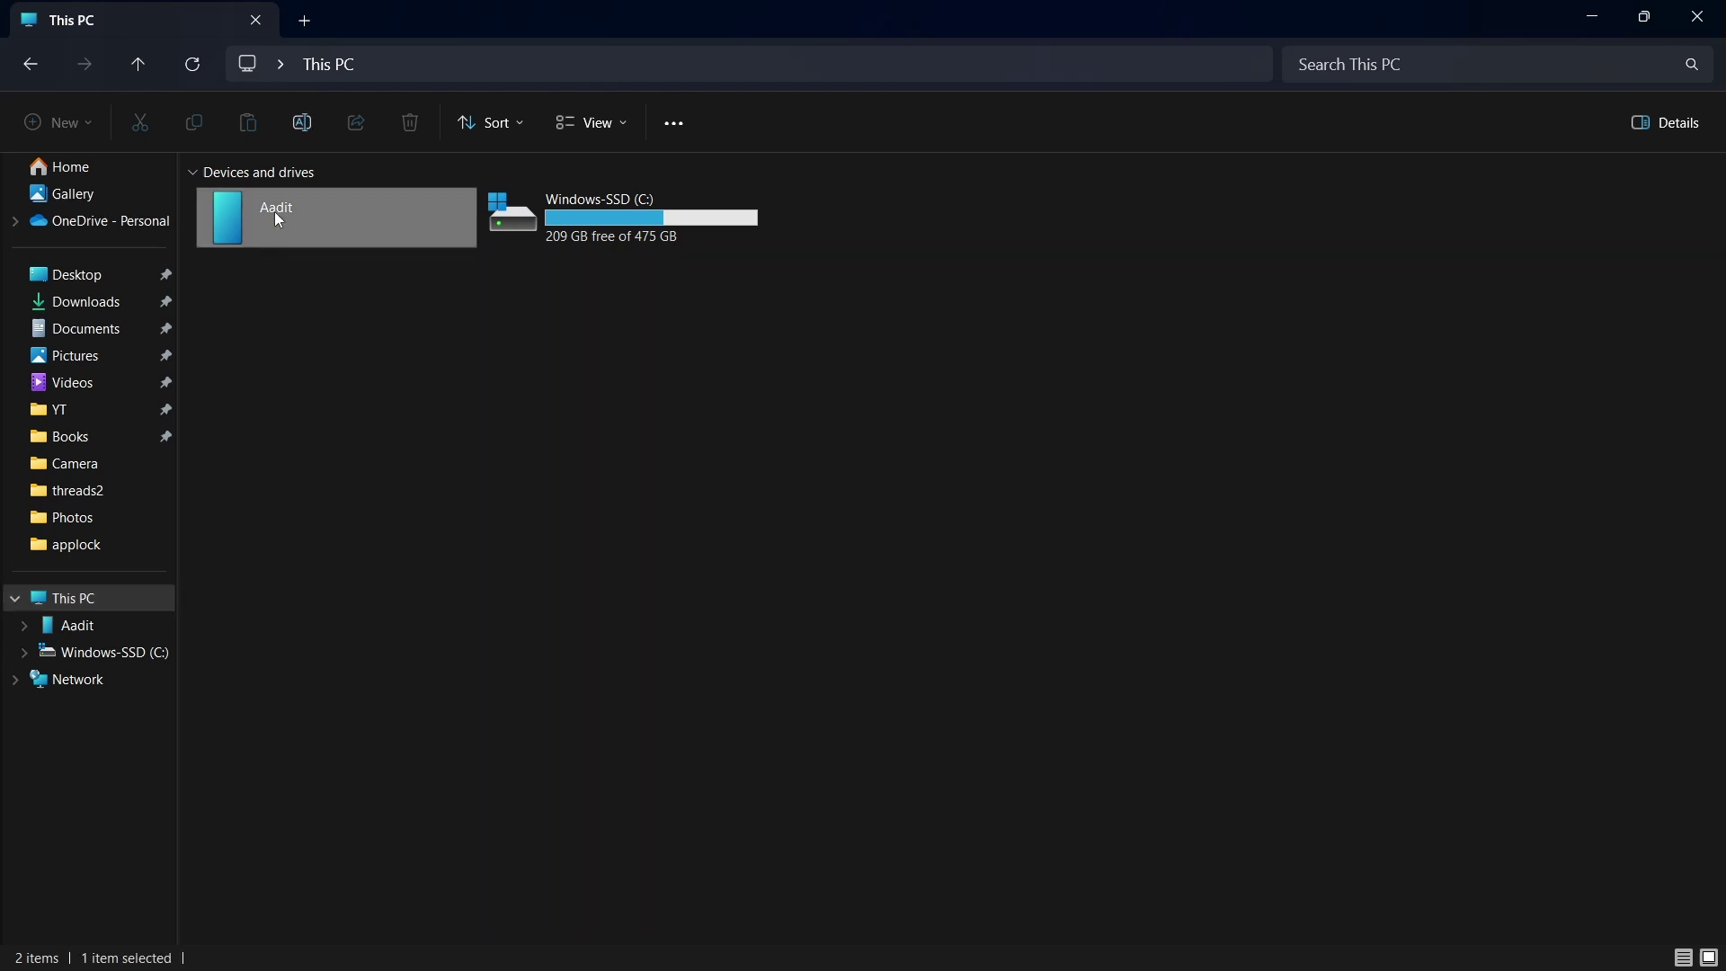
pyautogui.doubleClick(274, 213)
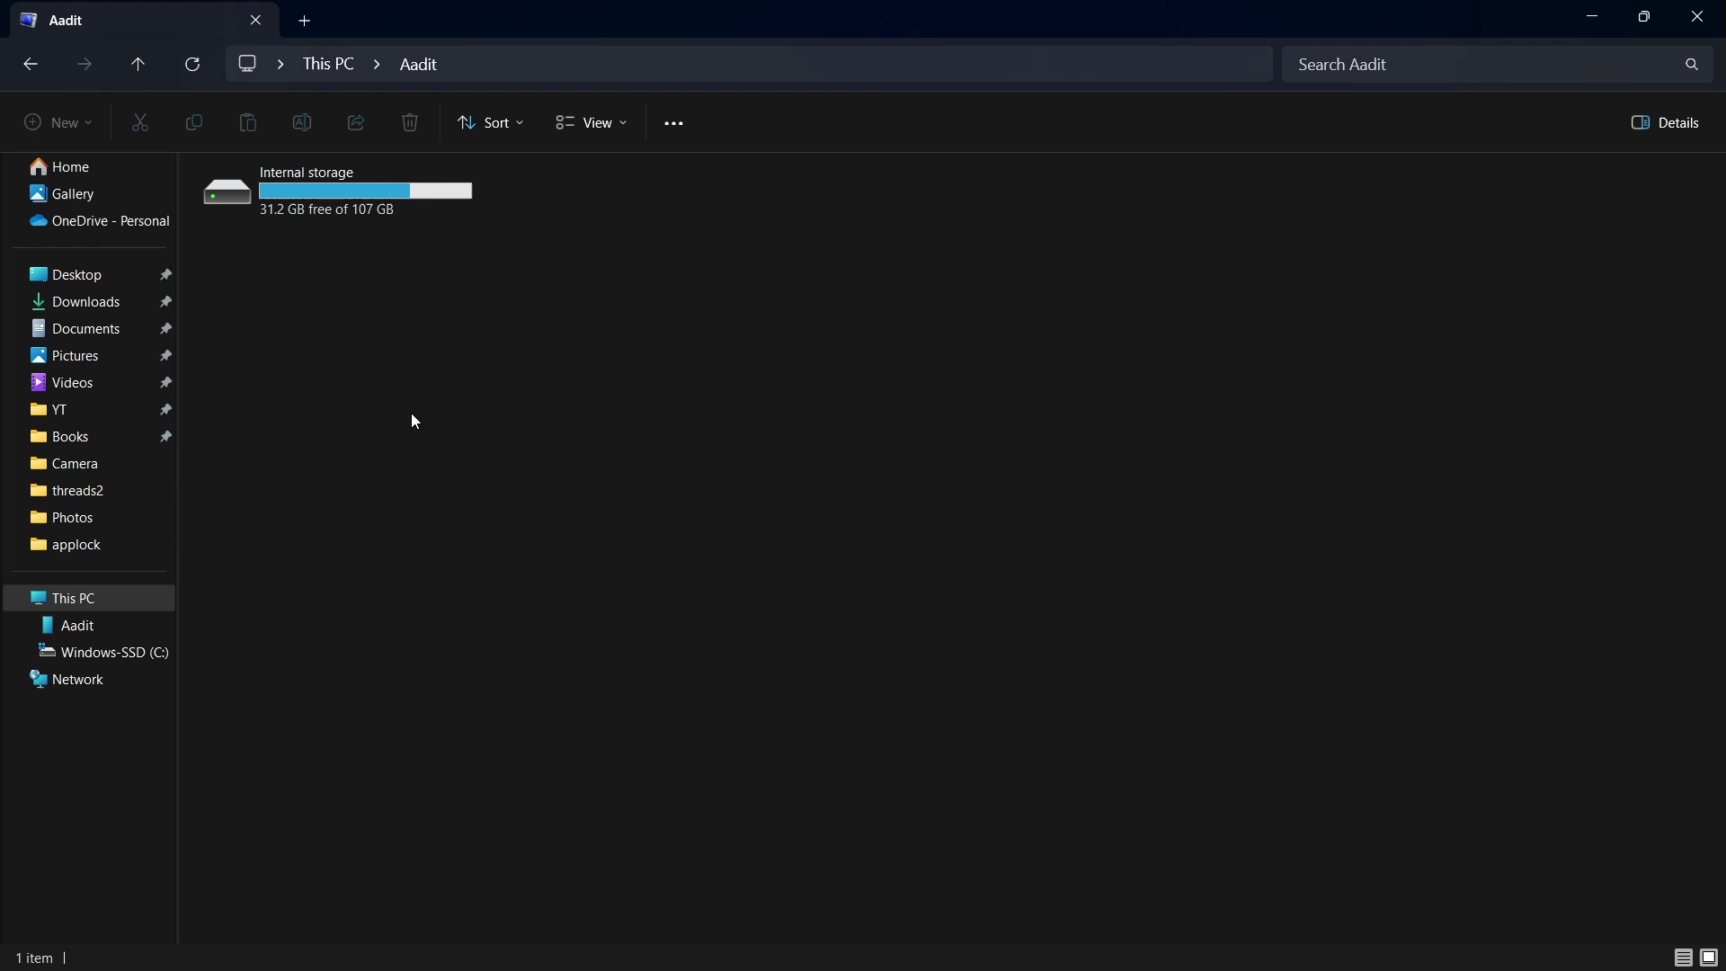
pyautogui.doubleClick(339, 199)
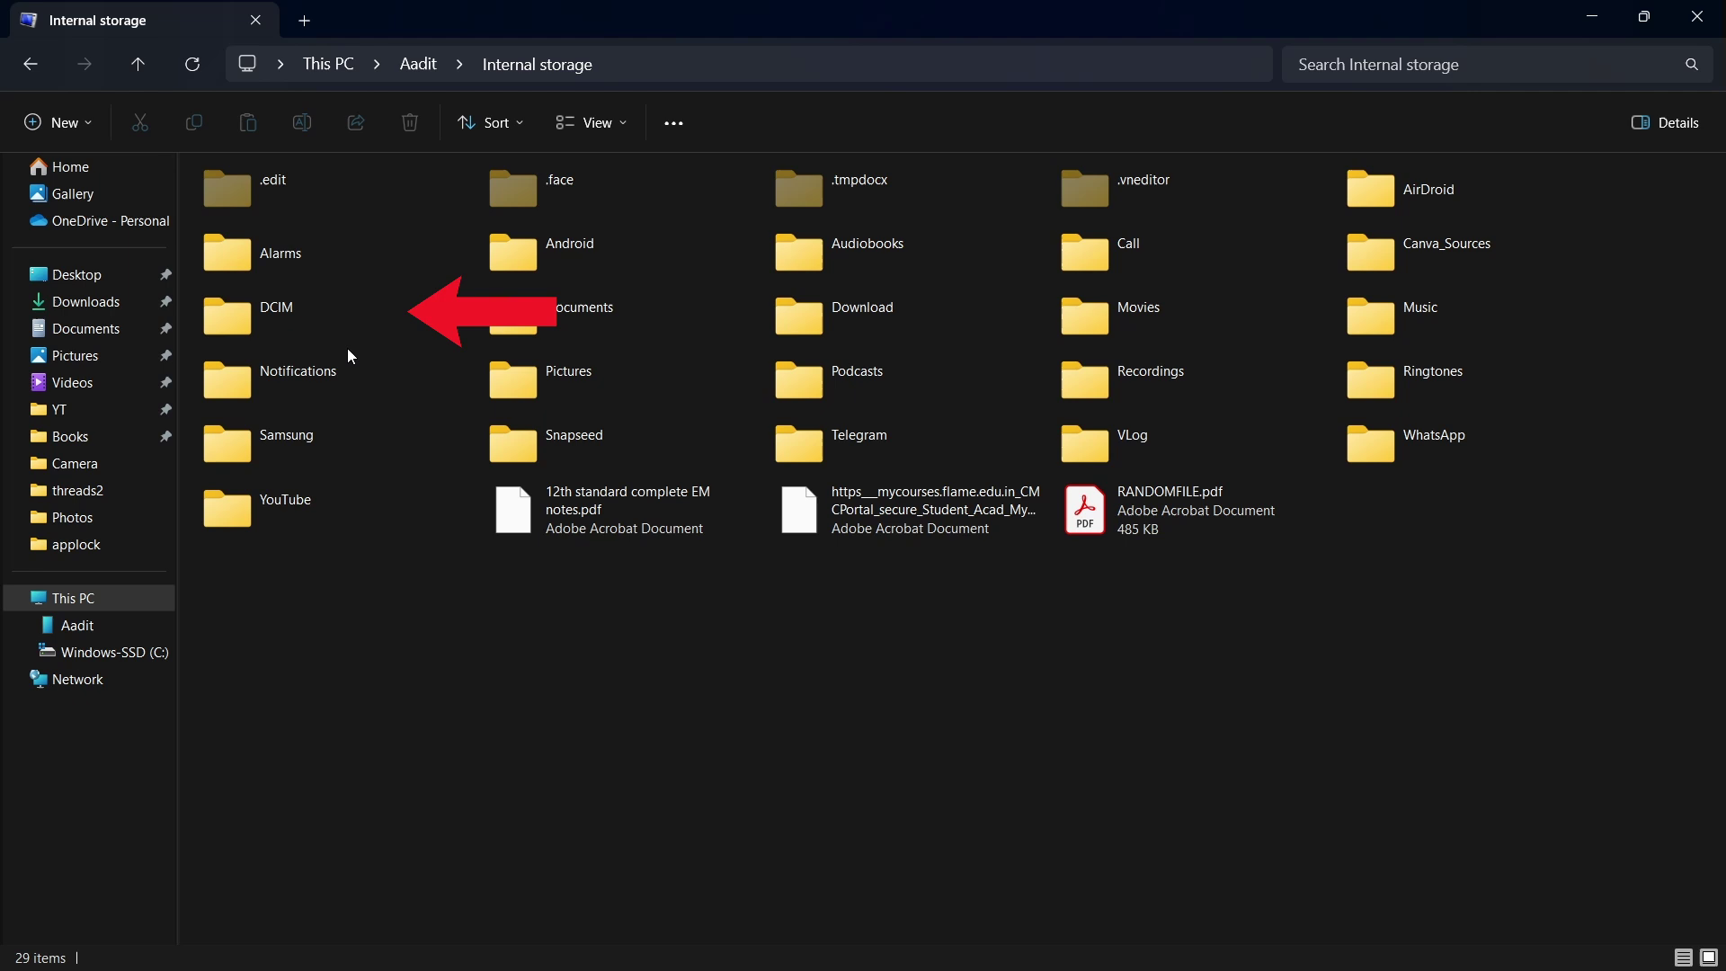
# Copy m_13.jpg and m_14.jpg from the phone's DCIM folder and switch to the Desktop.
pyautogui.doubleClick(289, 316)
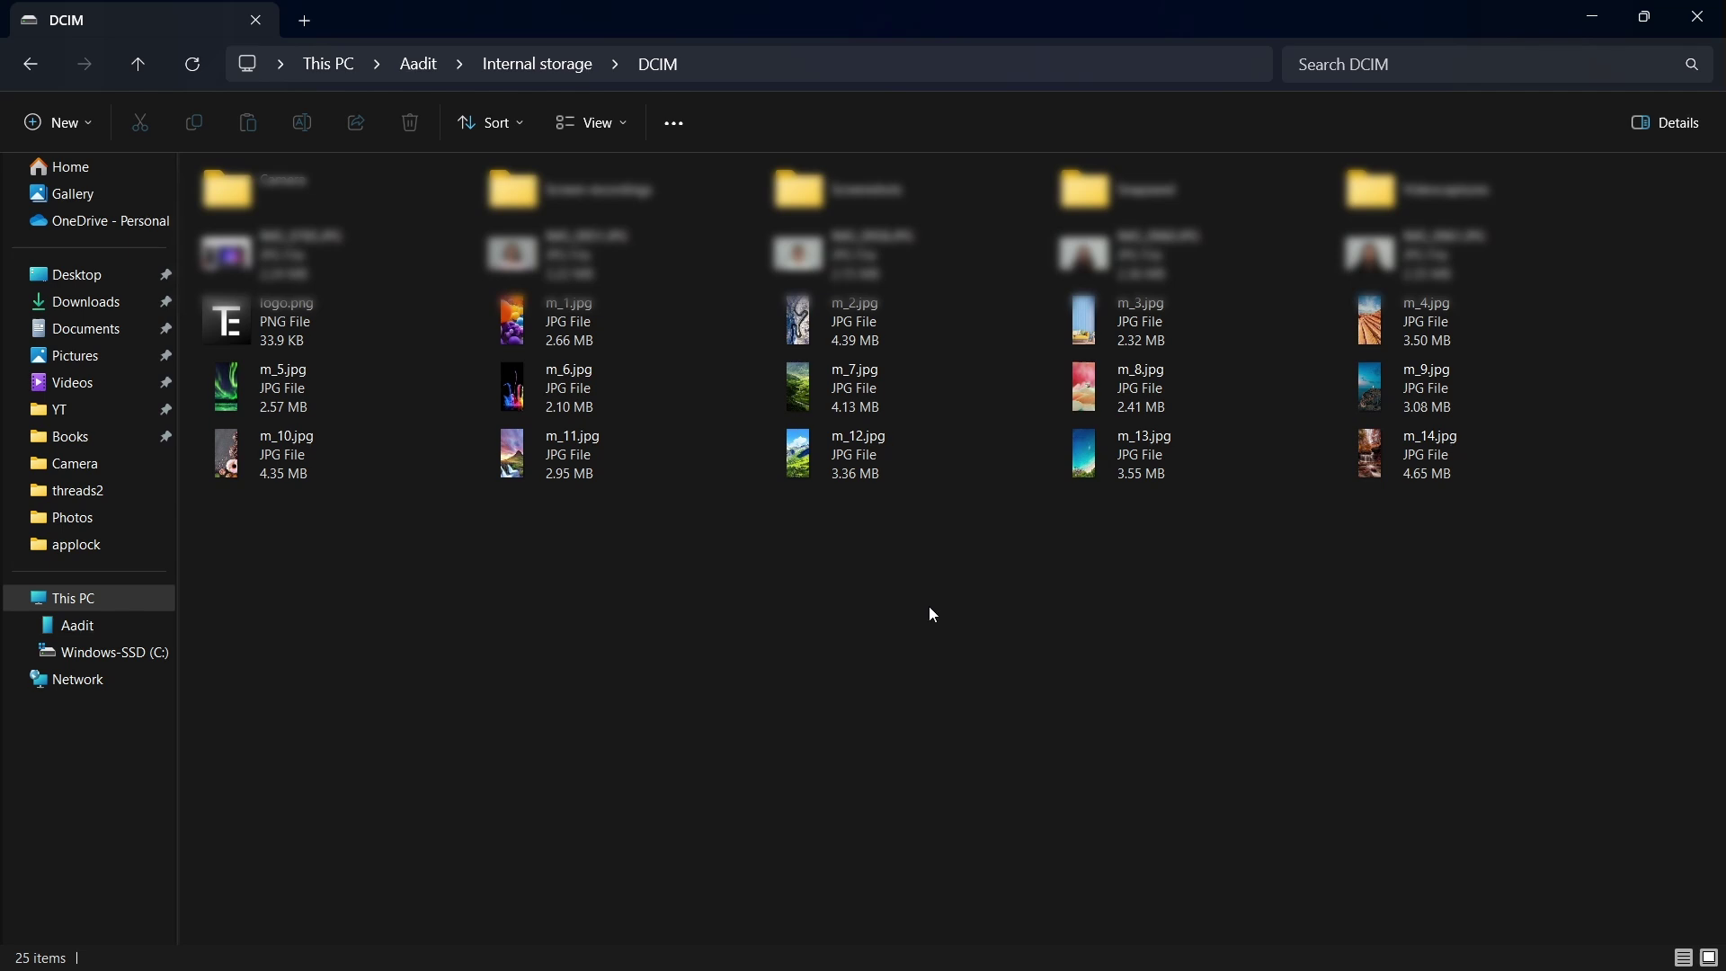
pyautogui.moveTo(1631, 472); pyautogui.dragTo(1392, 457)
pyautogui.click(1287, 529)
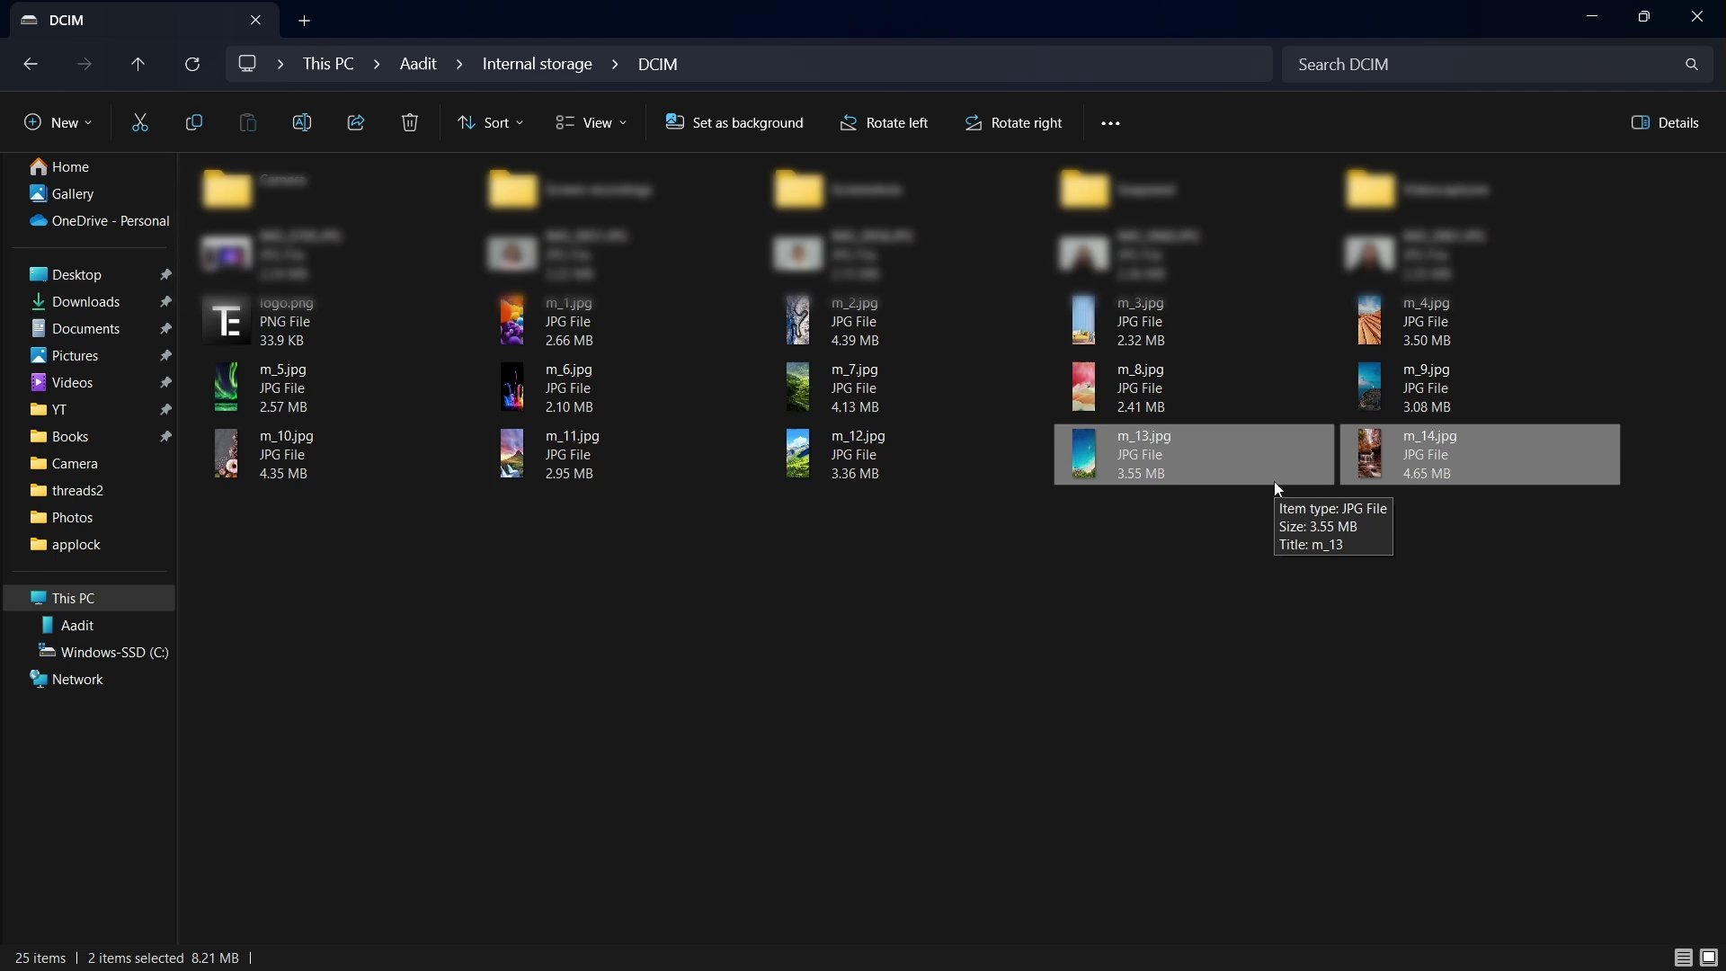
pyautogui.hotkey('ctrl', 'c')
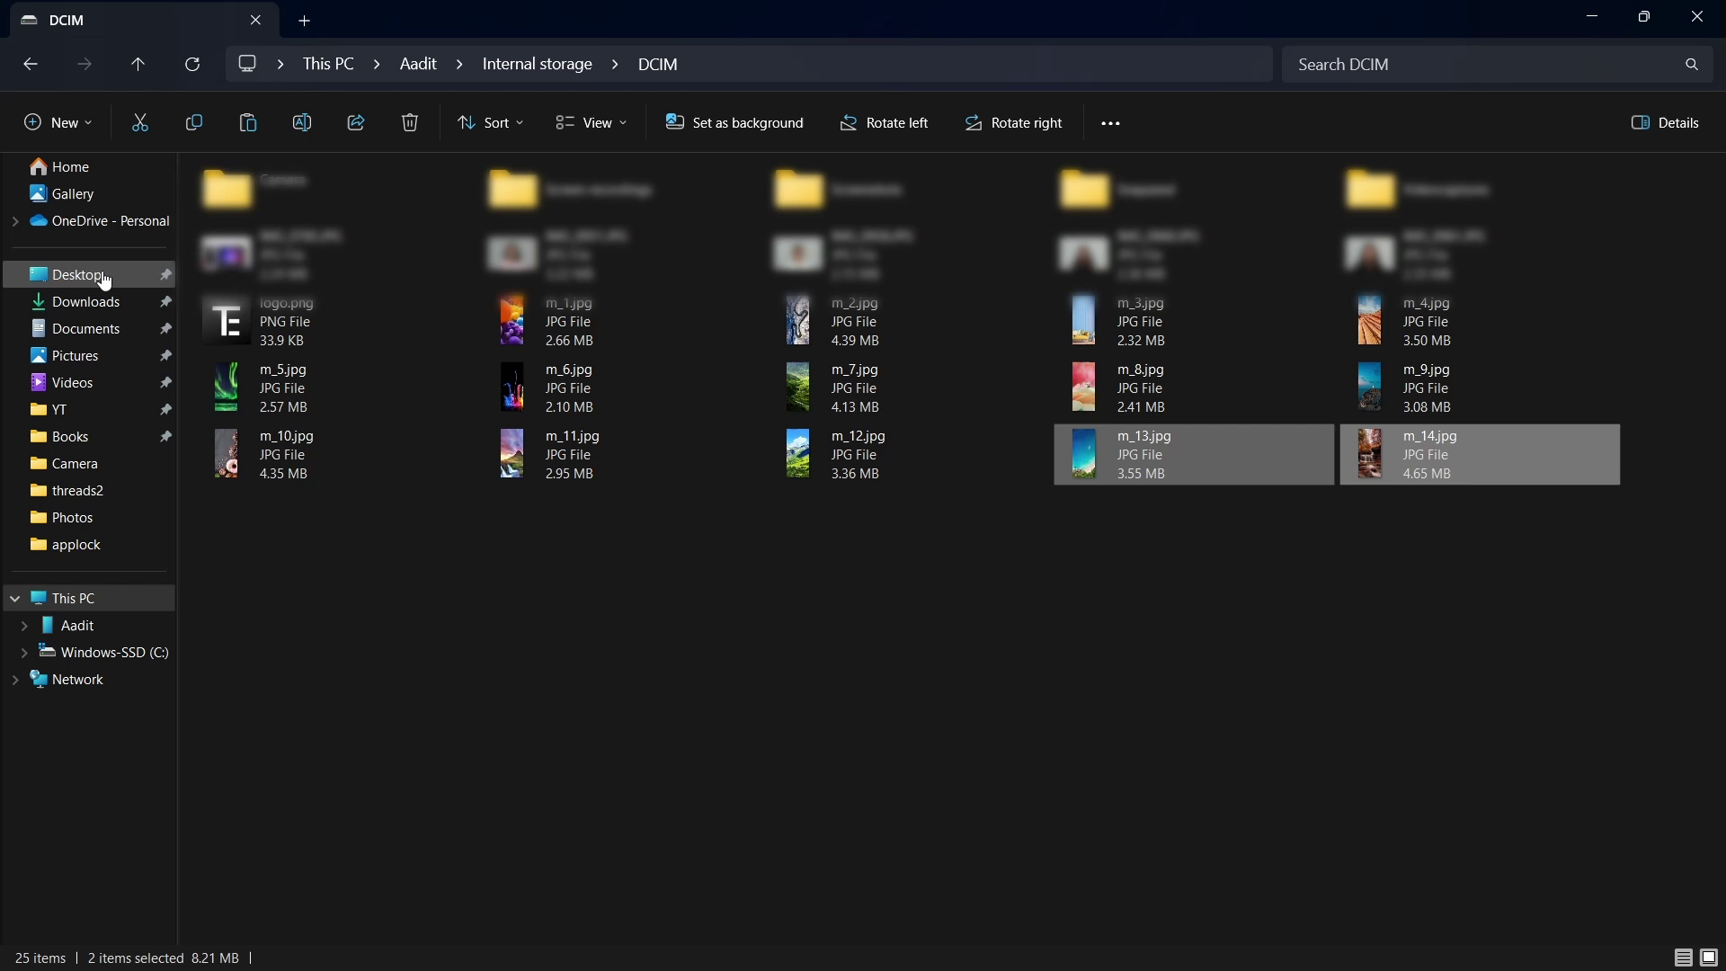
pyautogui.click(70, 277)
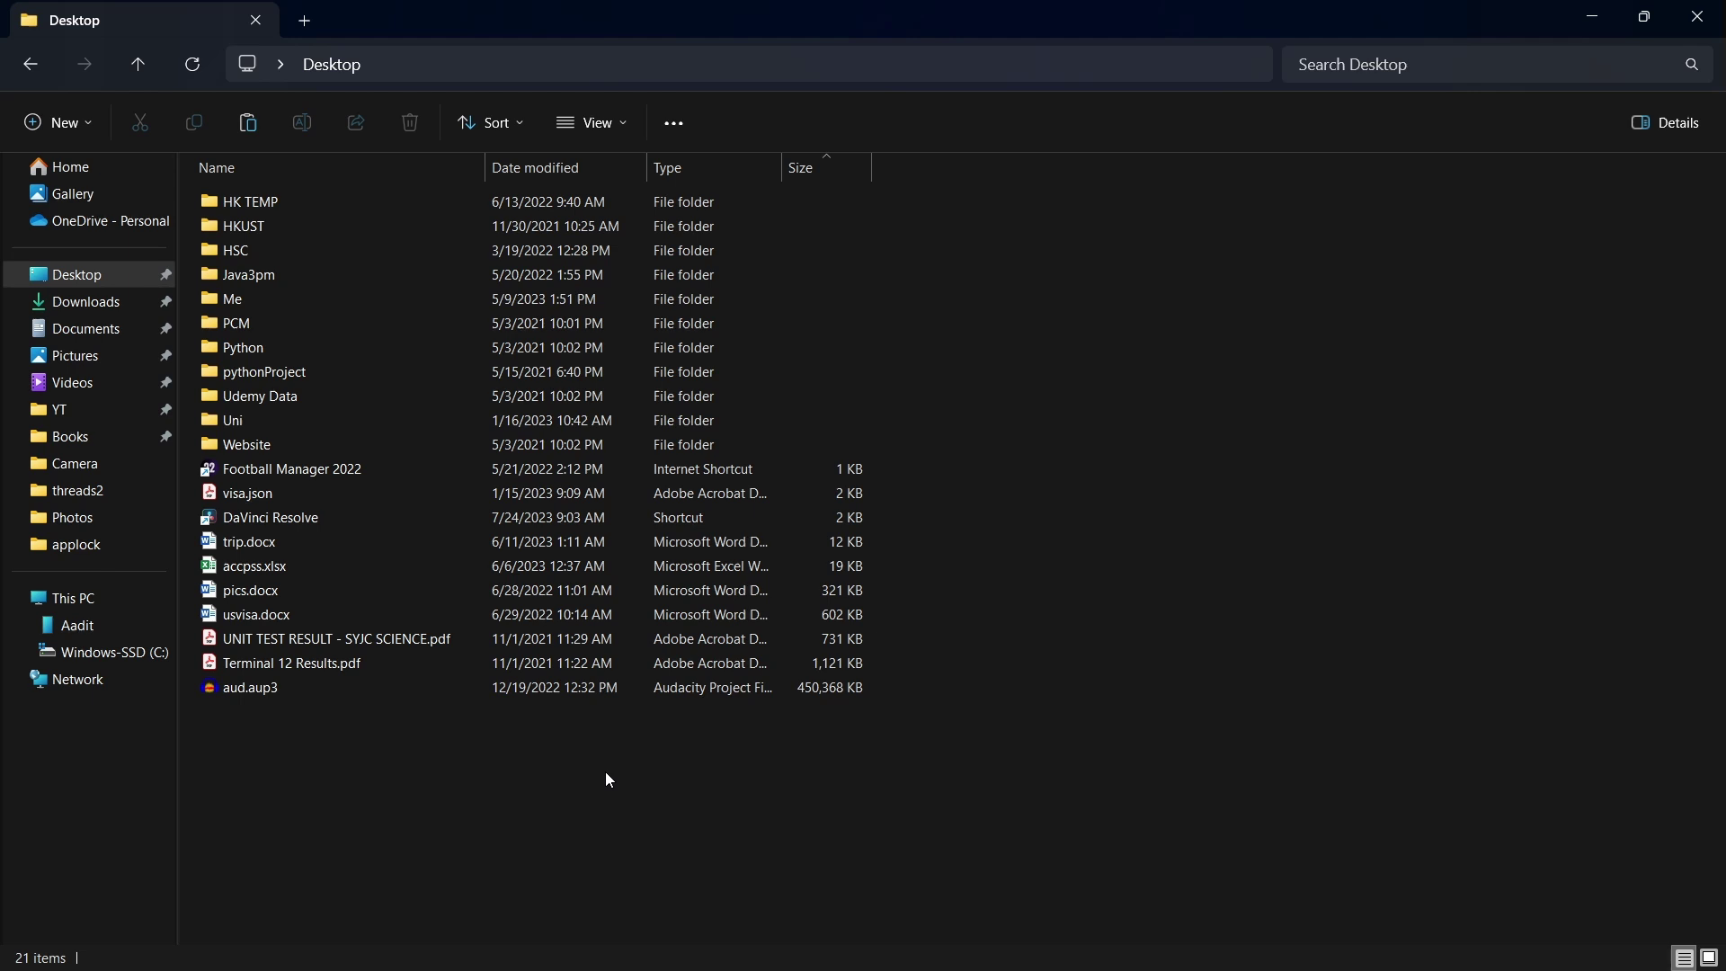
# Paste m_13.jpg and m_14.jpg onto the Desktop, then return to the phone's storage.
pyautogui.hotkey('ctrl', 'v')
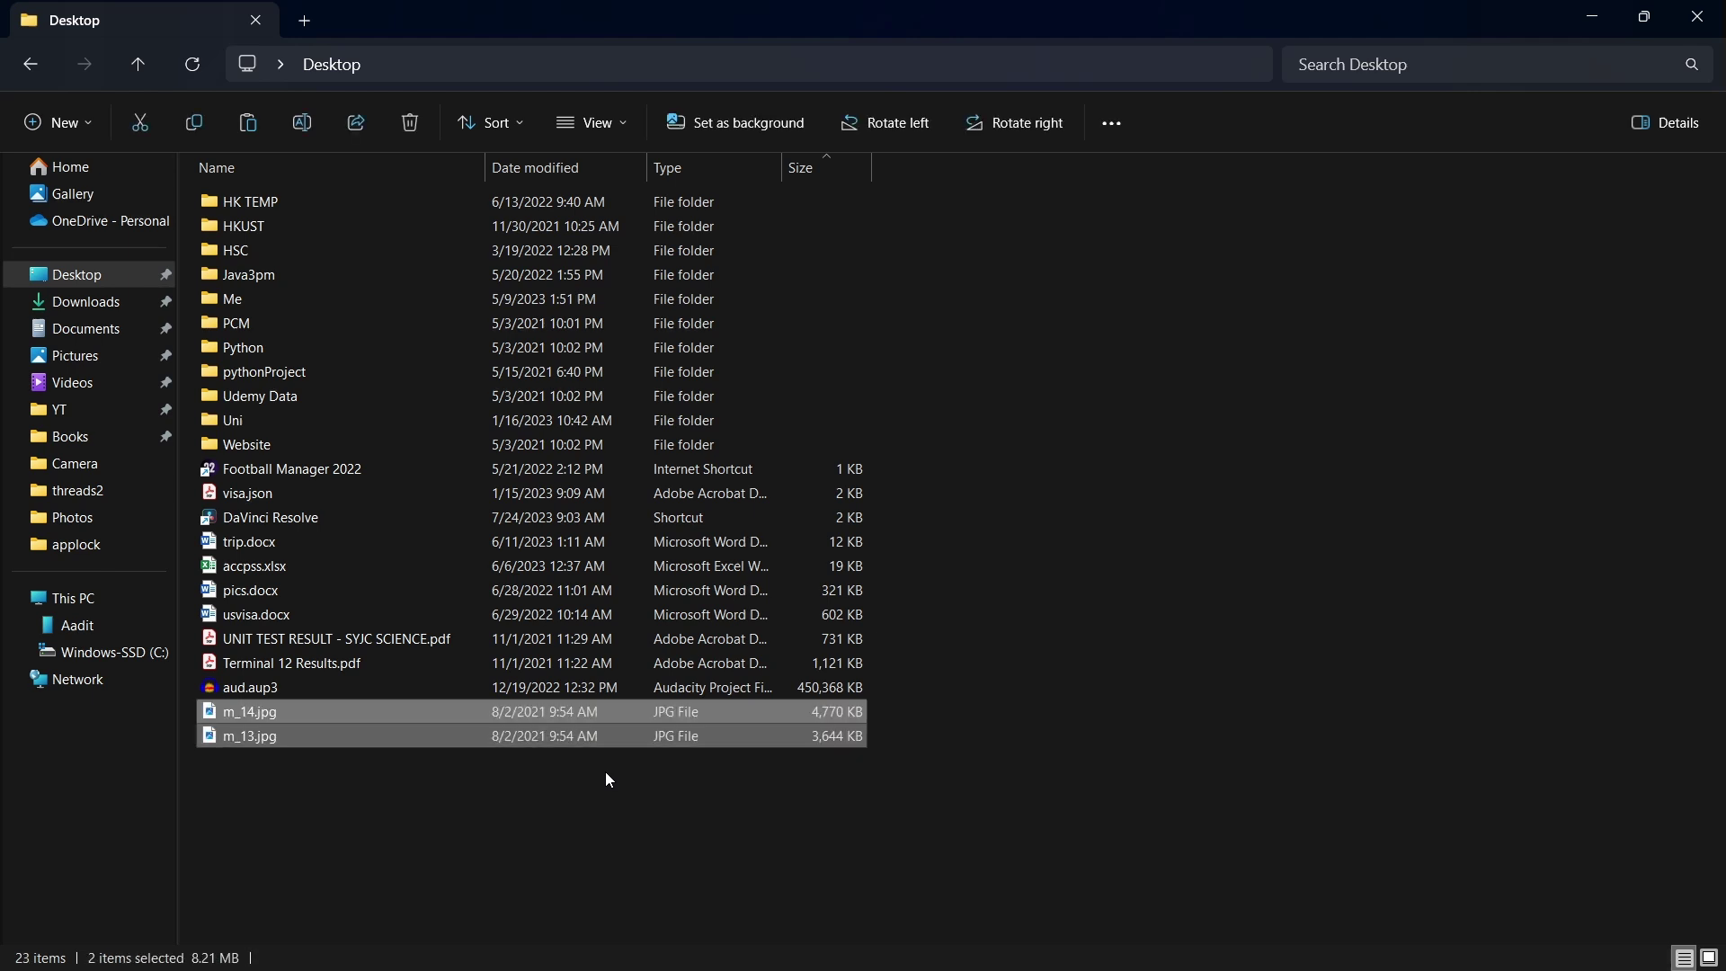
pyautogui.click(601, 799)
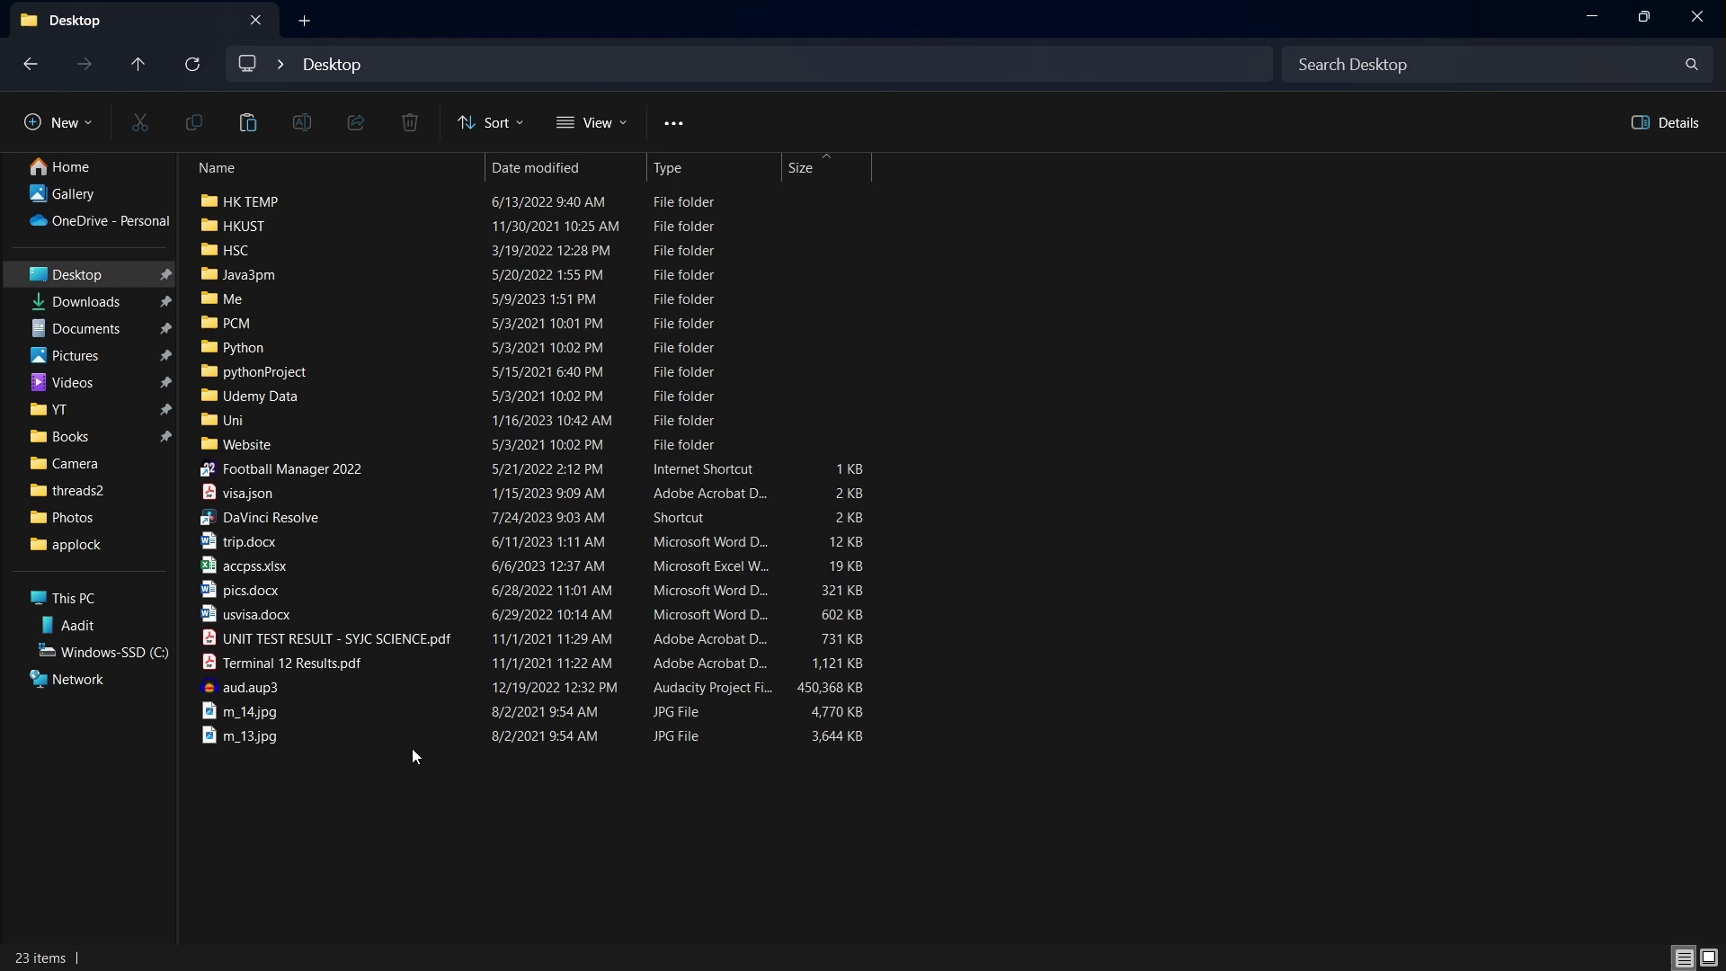
pyautogui.moveTo(401, 730)
pyautogui.click(102, 632)
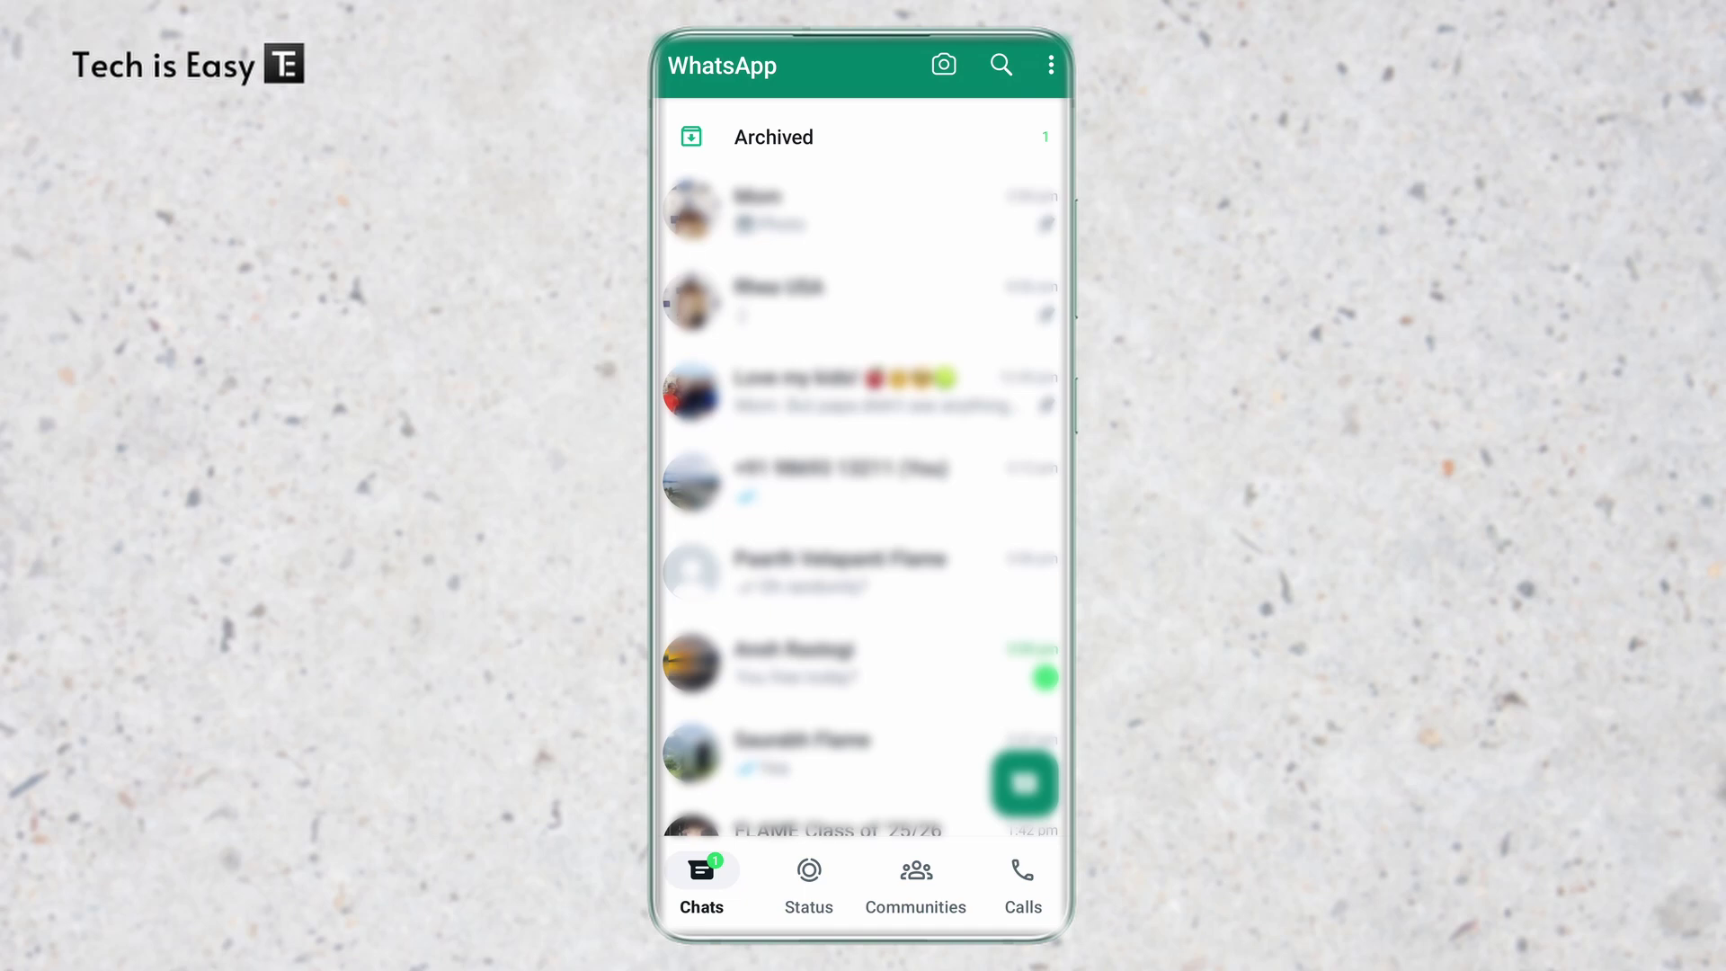
# Search WhatsApp chats for 'You' and open your own self-chat.
pyautogui.click(1000, 65)
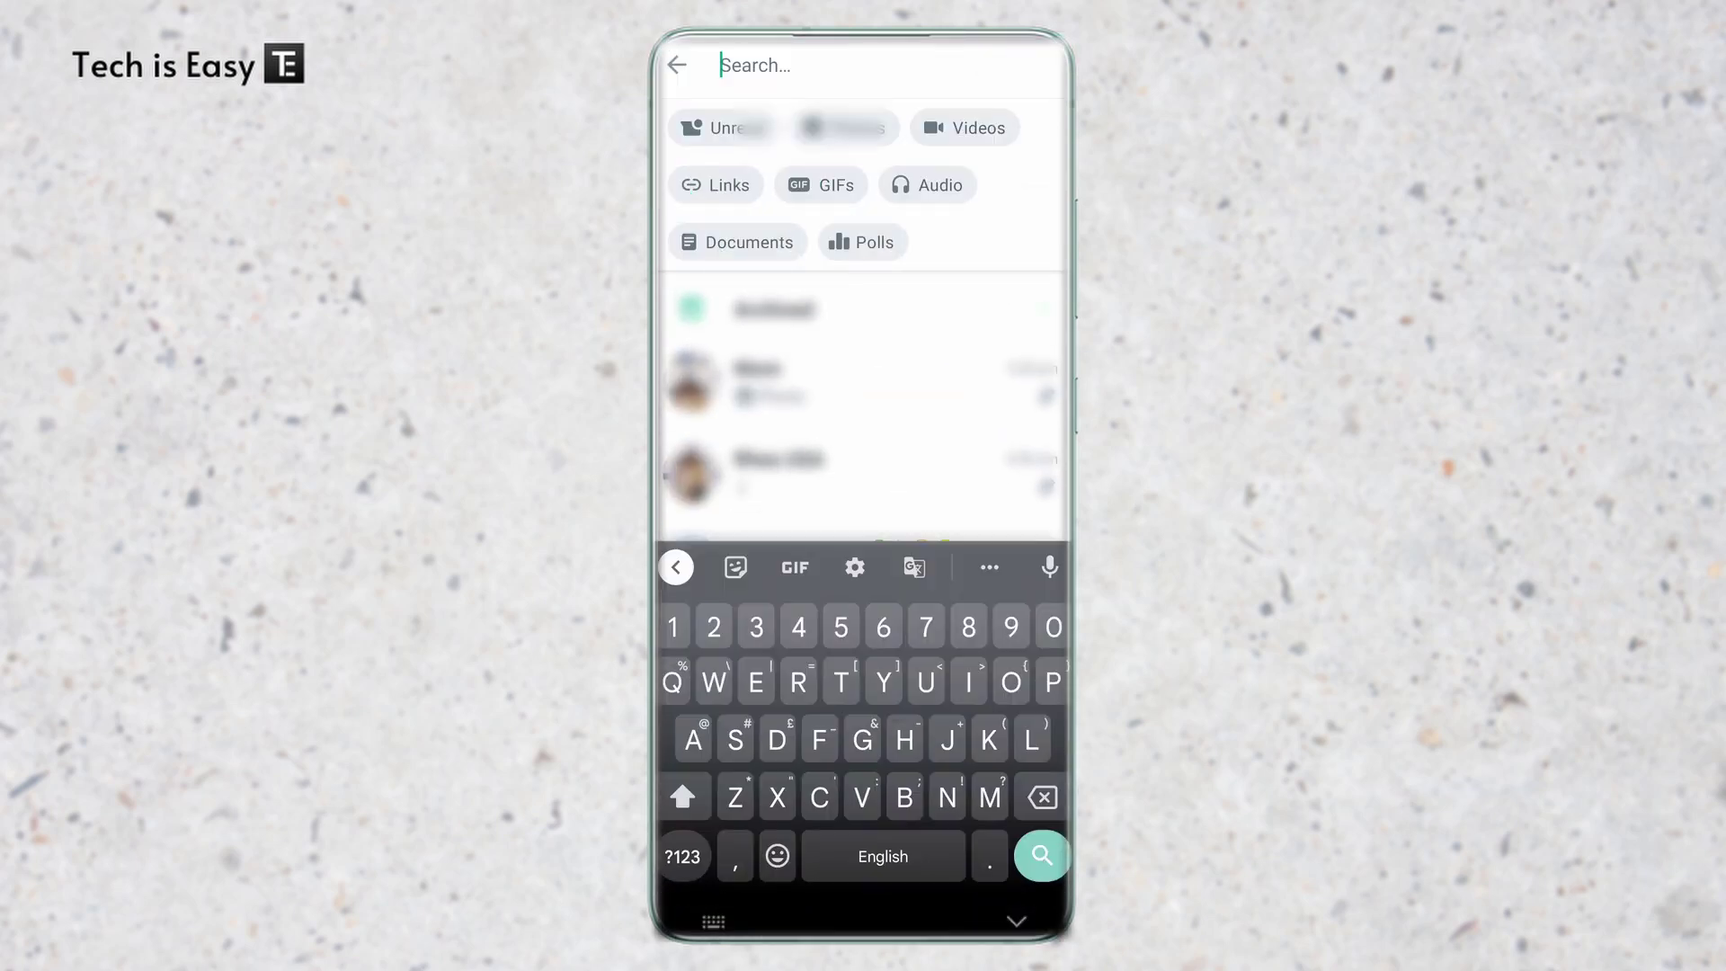
pyautogui.write('You')
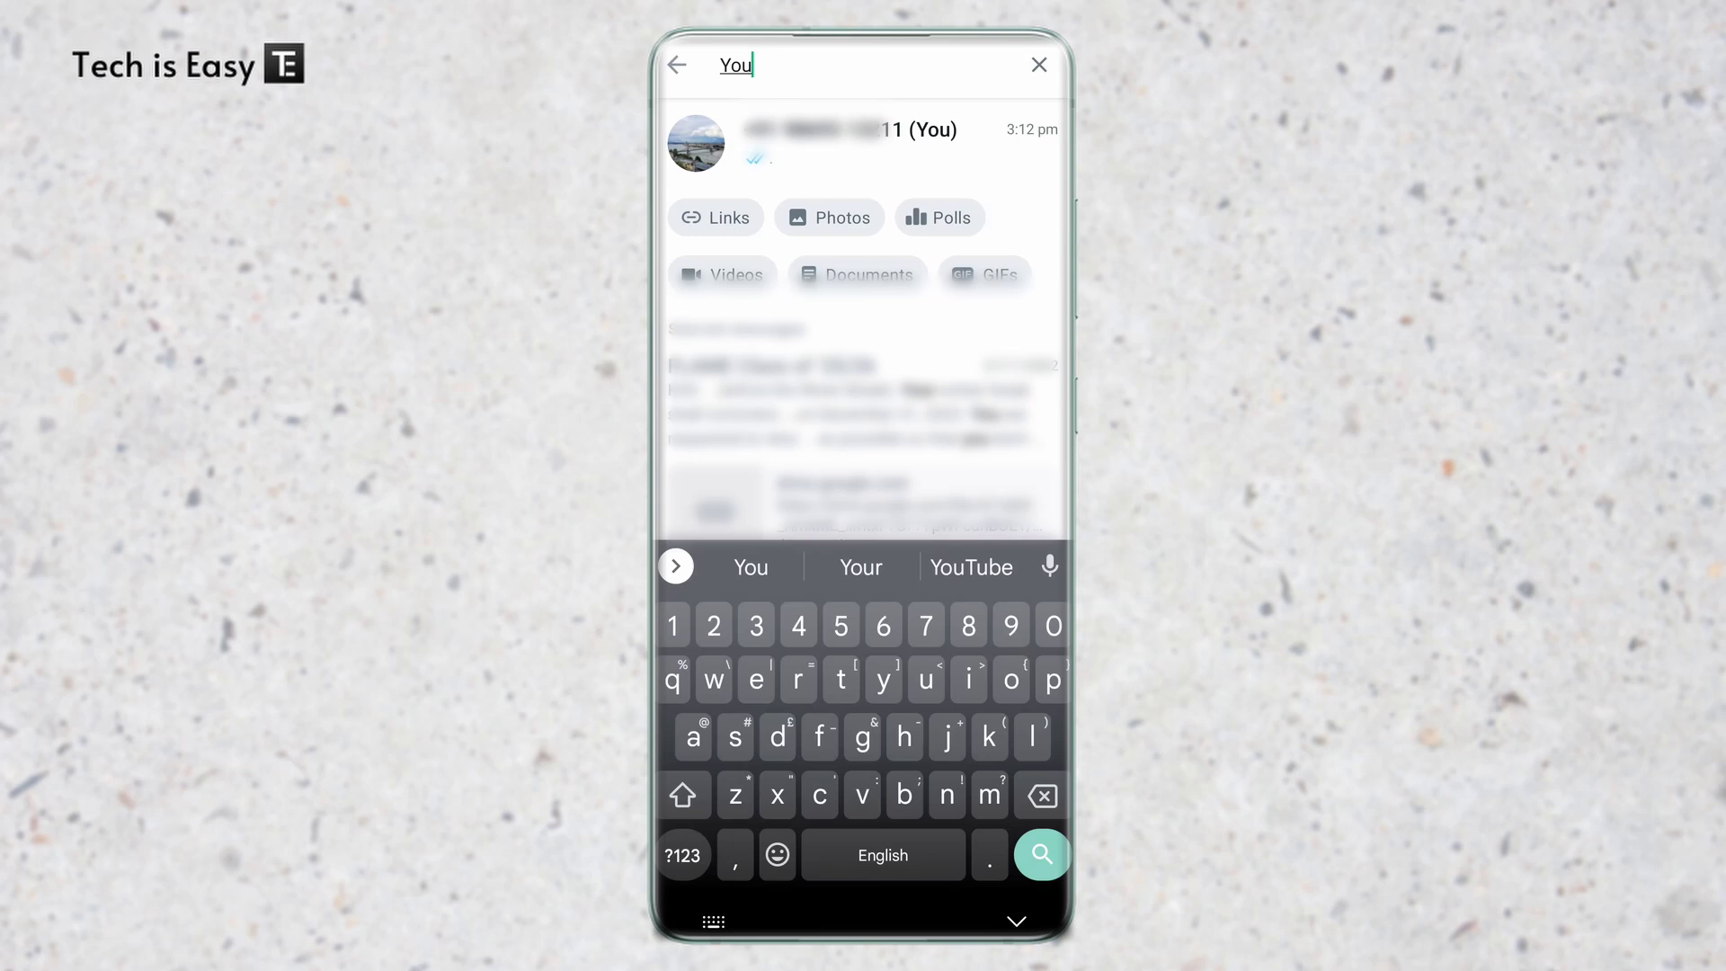
pyautogui.click(917, 135)
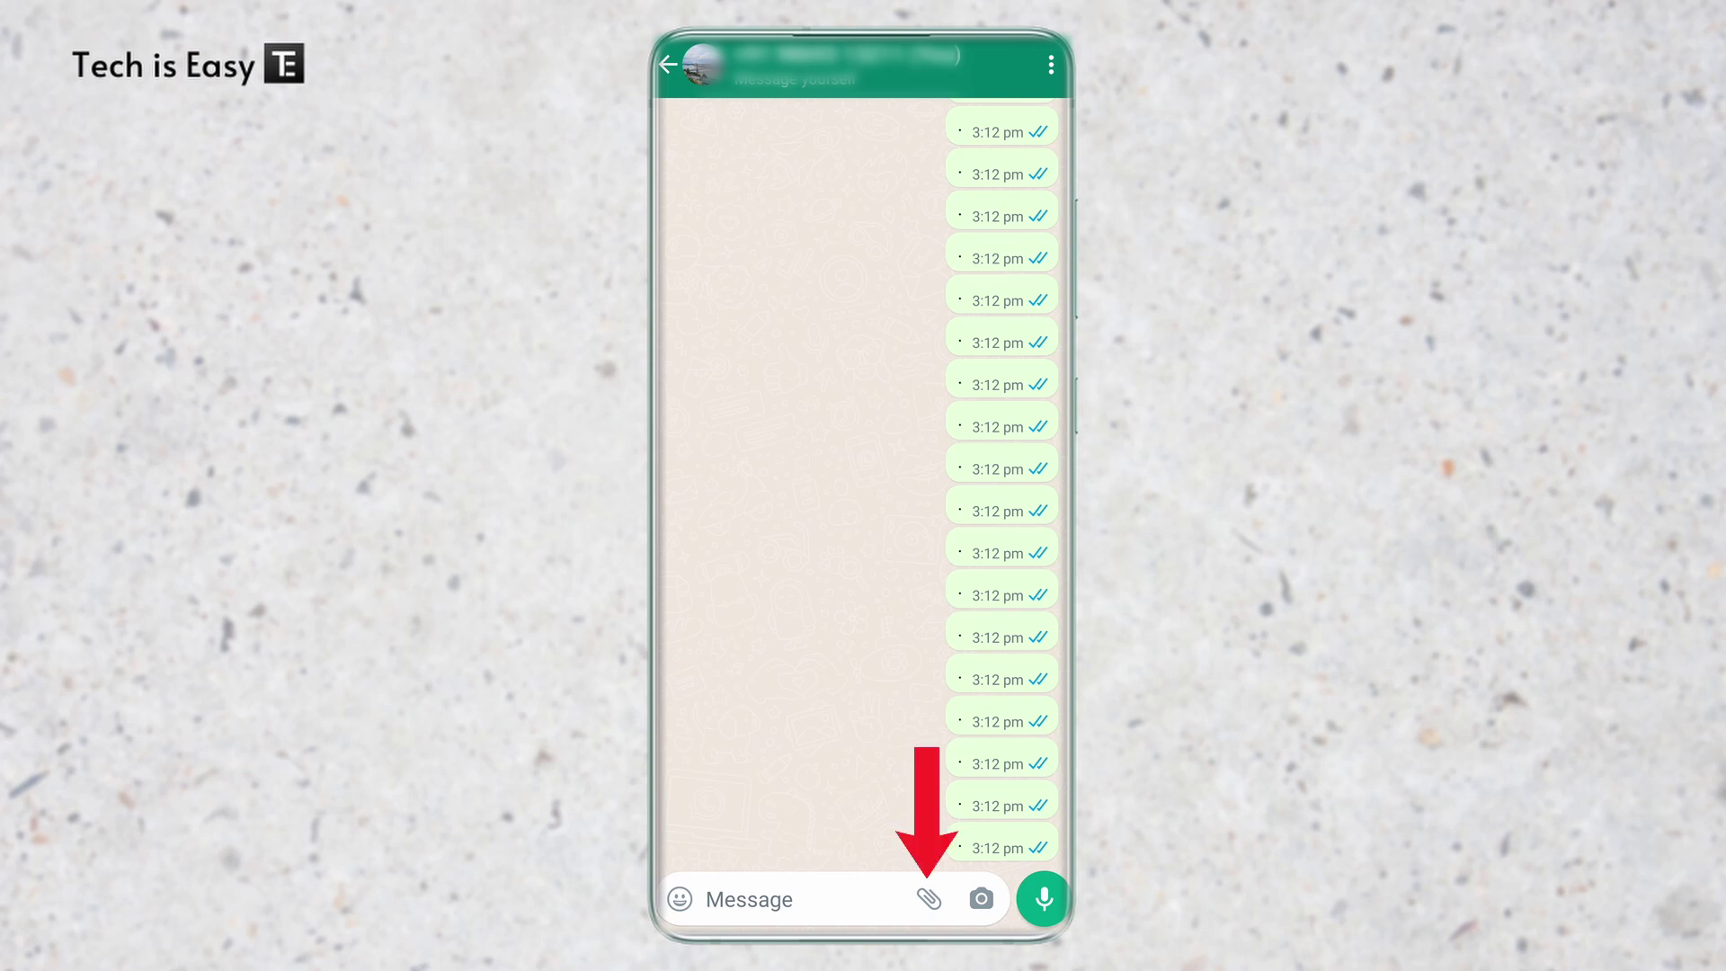
# Attach the New WhatsApp Features picture from the phone's Gallery and send it to your self-chat.
pyautogui.click(929, 897)
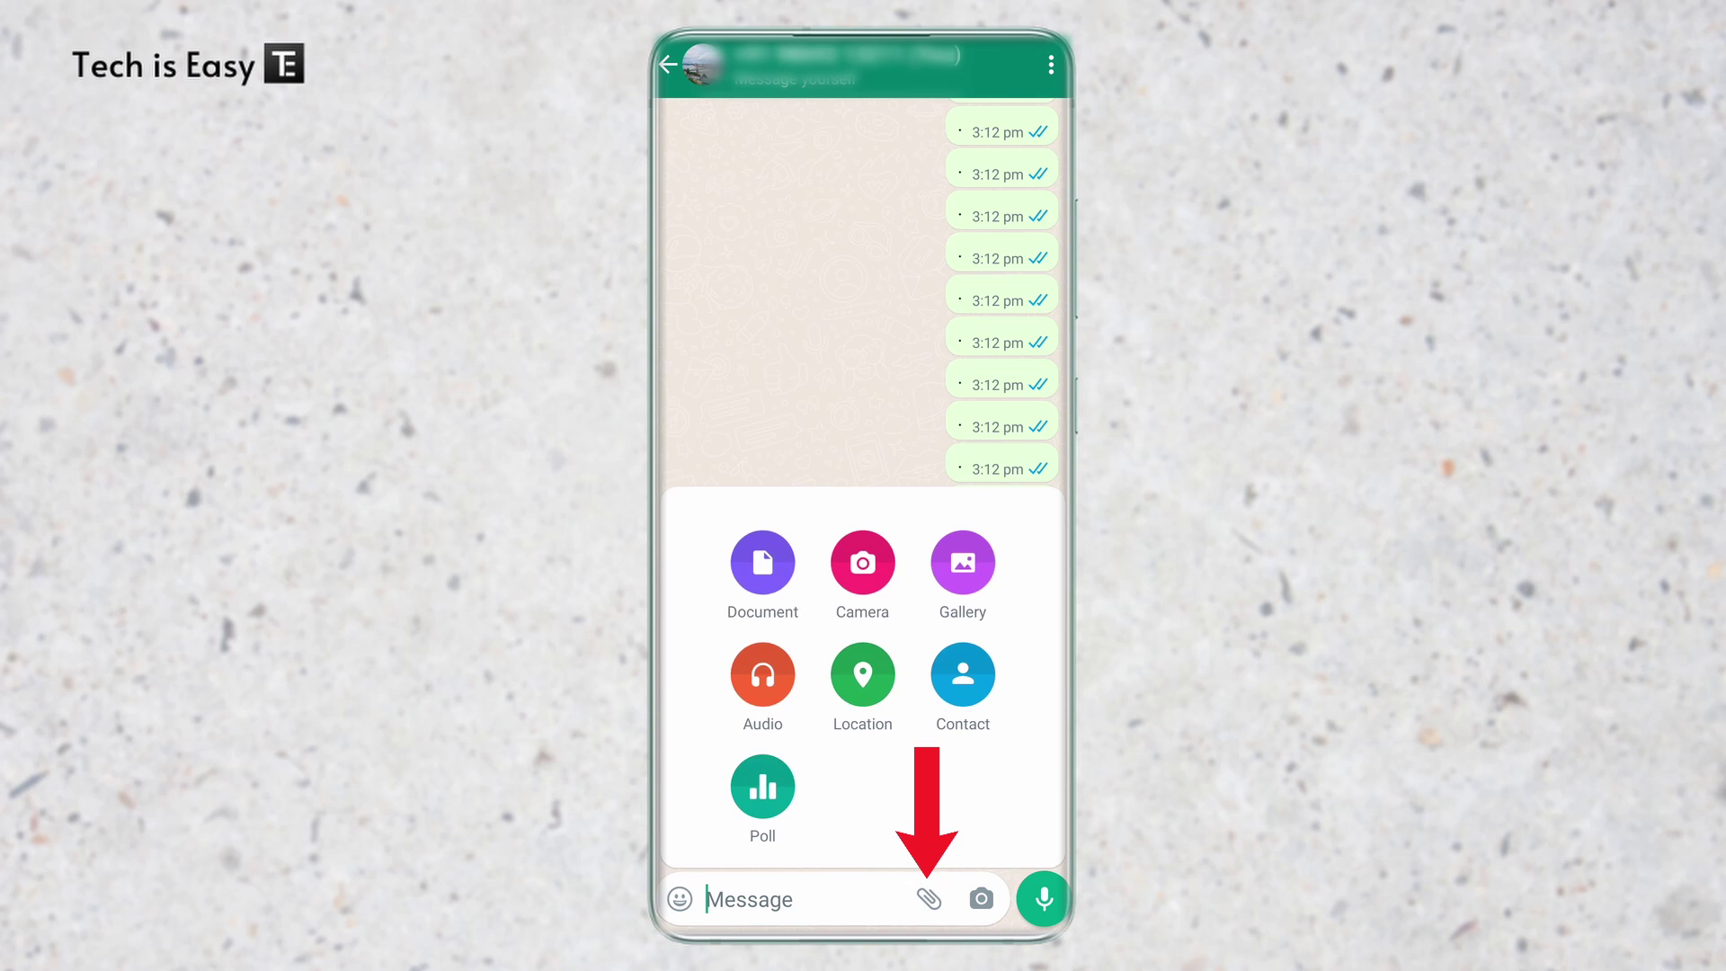
pyautogui.click(962, 563)
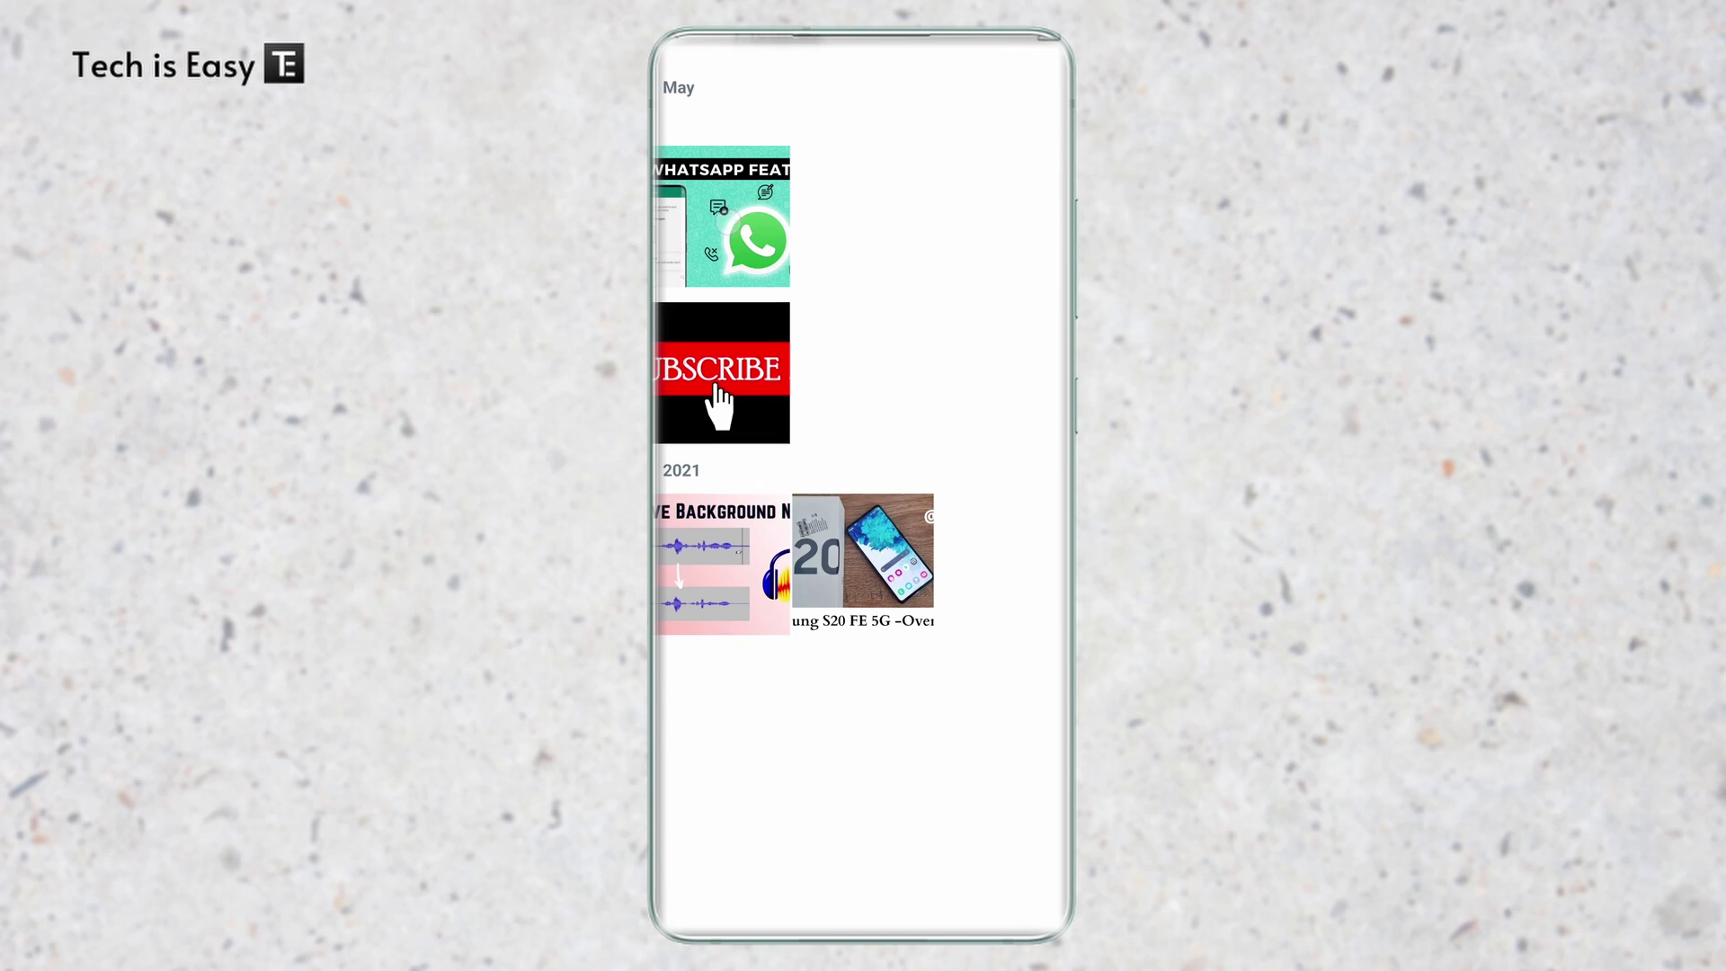
pyautogui.click(722, 216)
pyautogui.click(1038, 894)
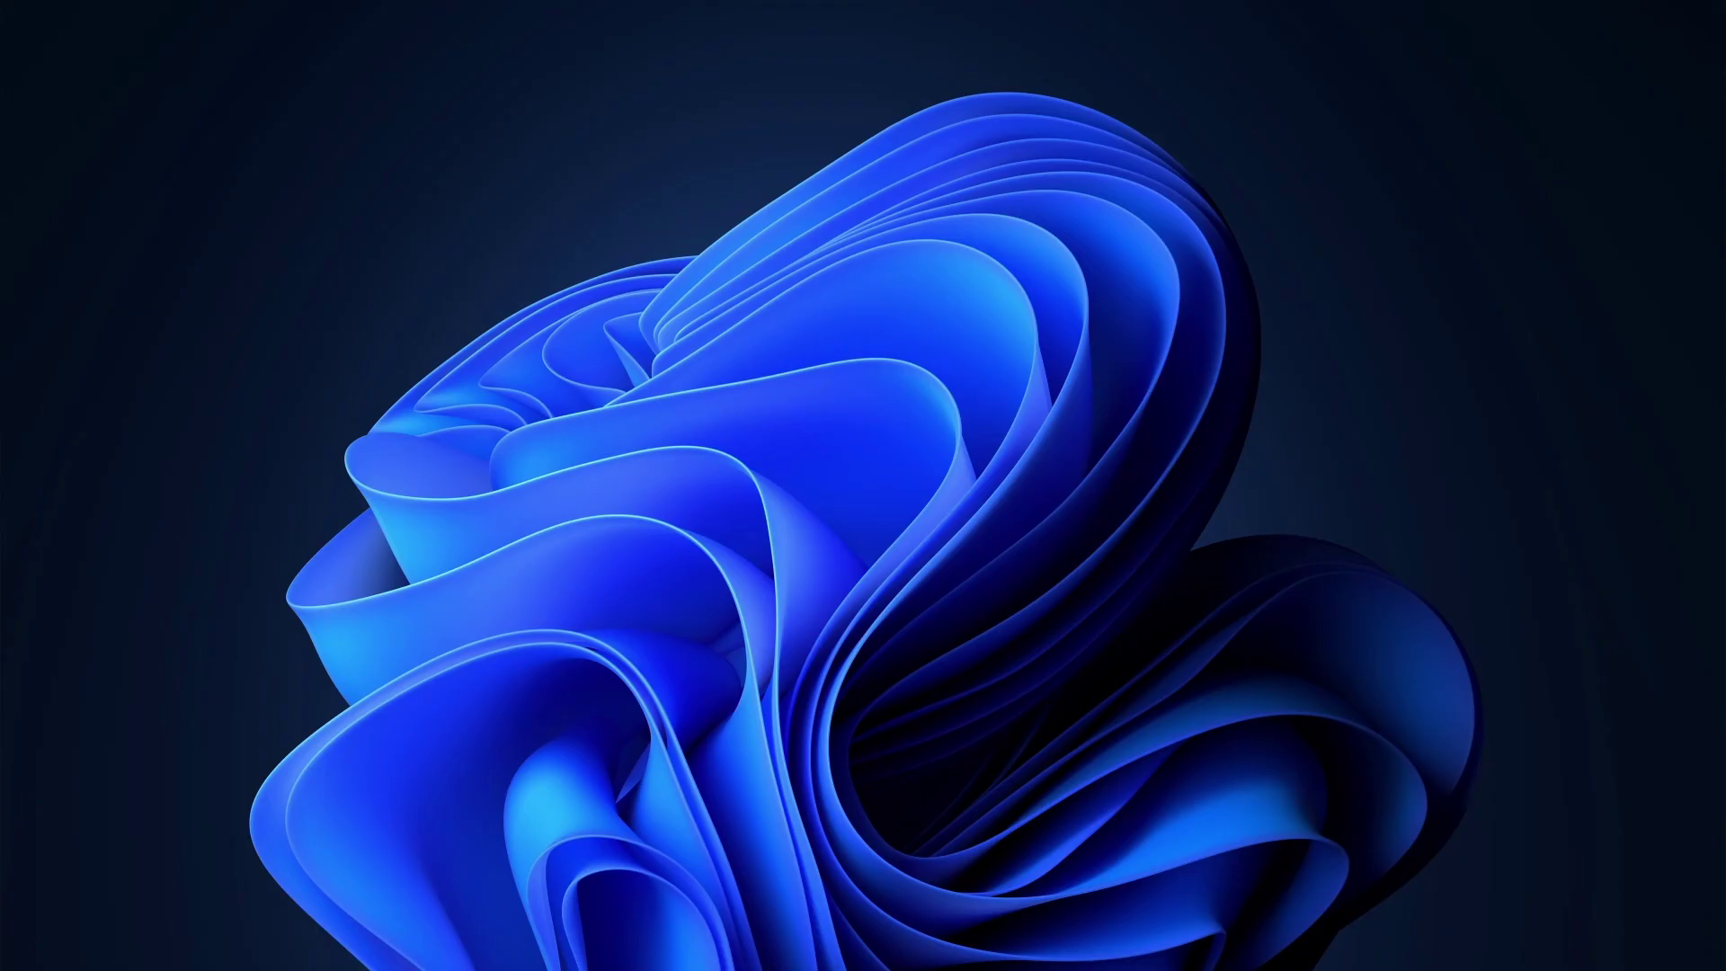
# In WhatsApp Desktop, use Save as… on the New WhatsApp Features image in your self-chat.
pyautogui.moveTo(902, 966)
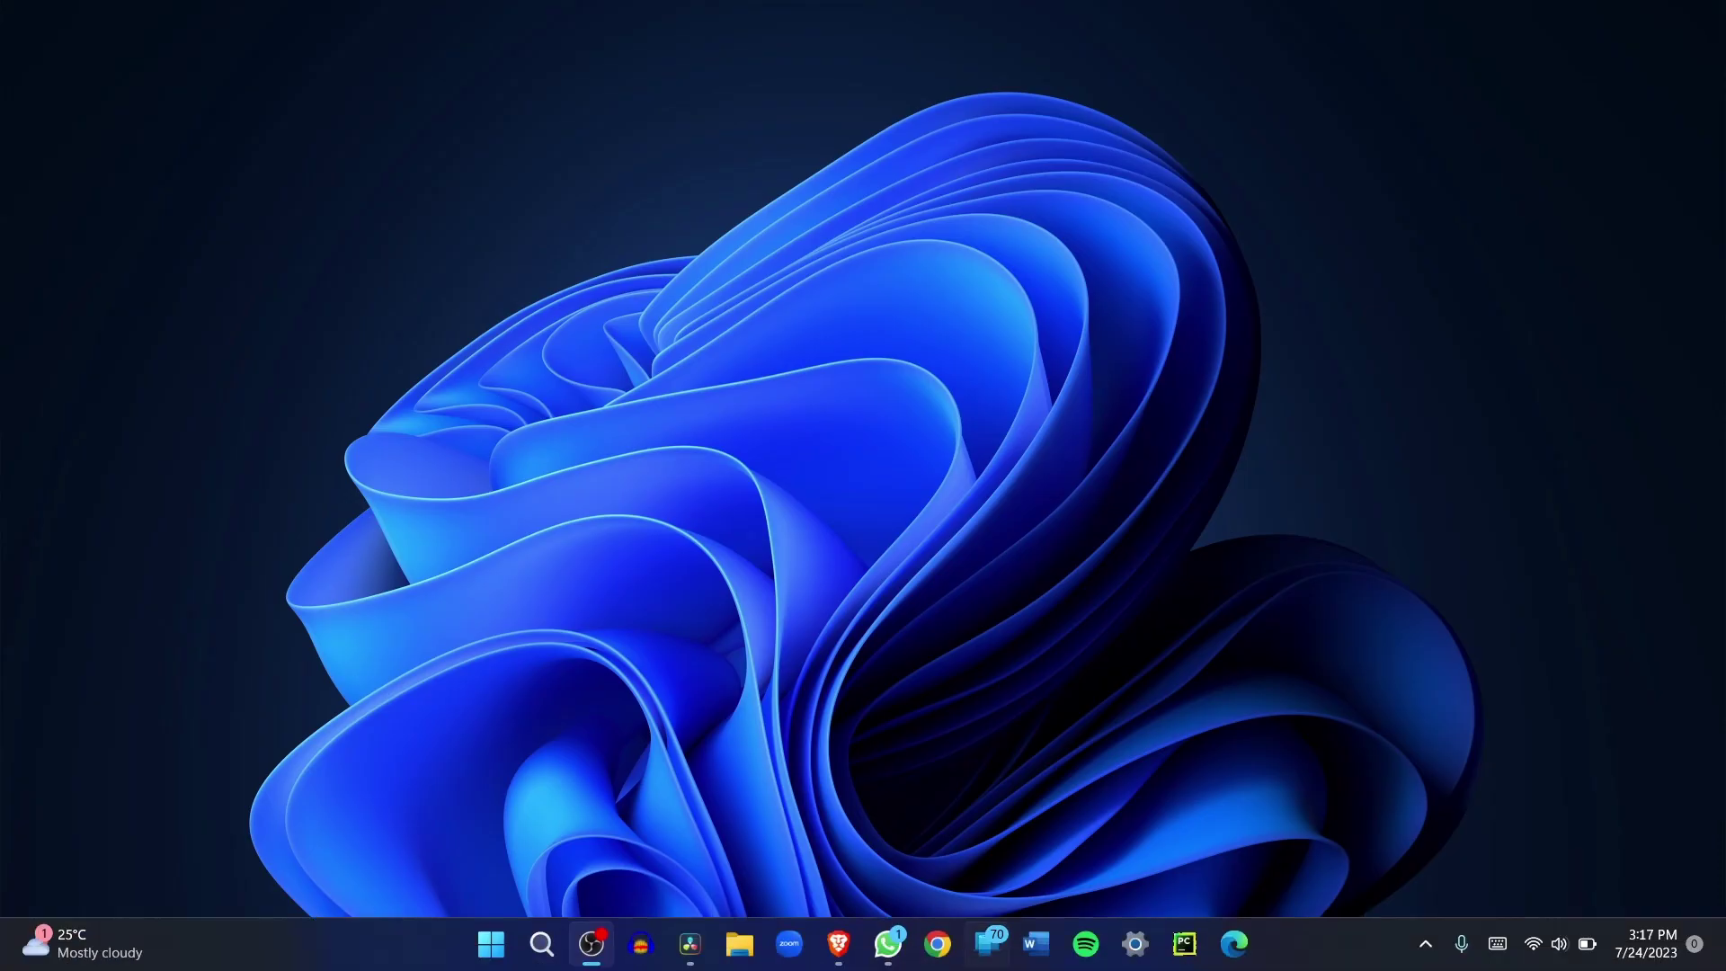
pyautogui.click(901, 937)
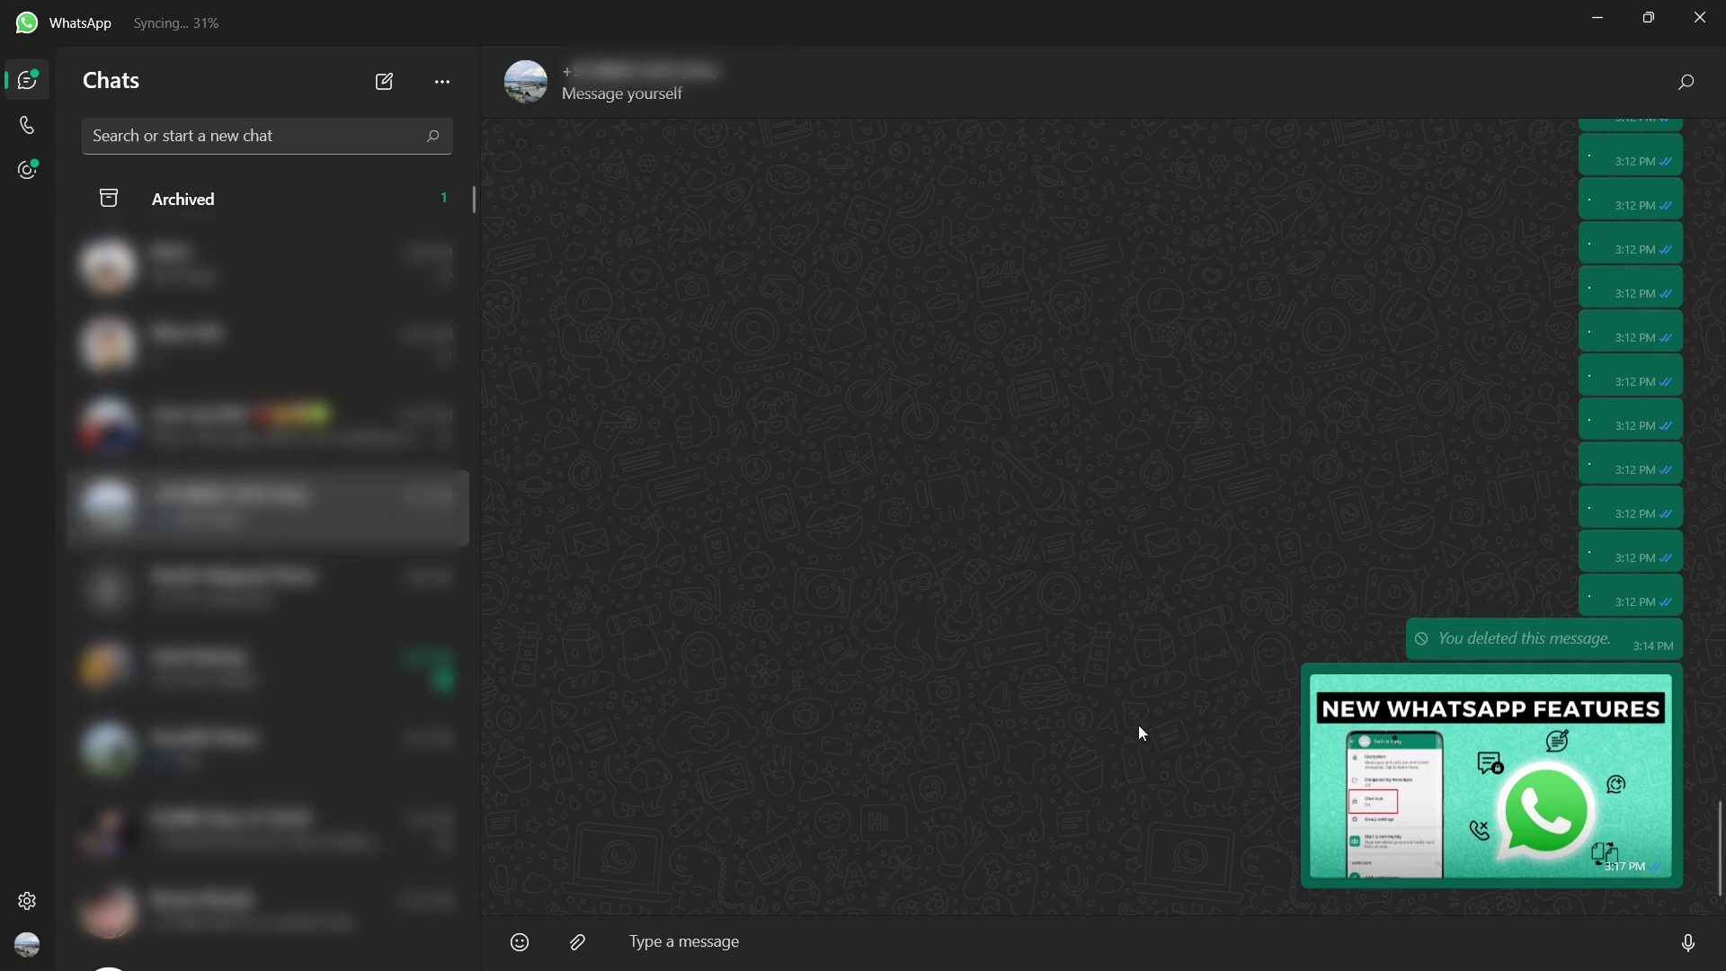
pyautogui.moveTo(1356, 783)
pyautogui.rightClick(1359, 789)
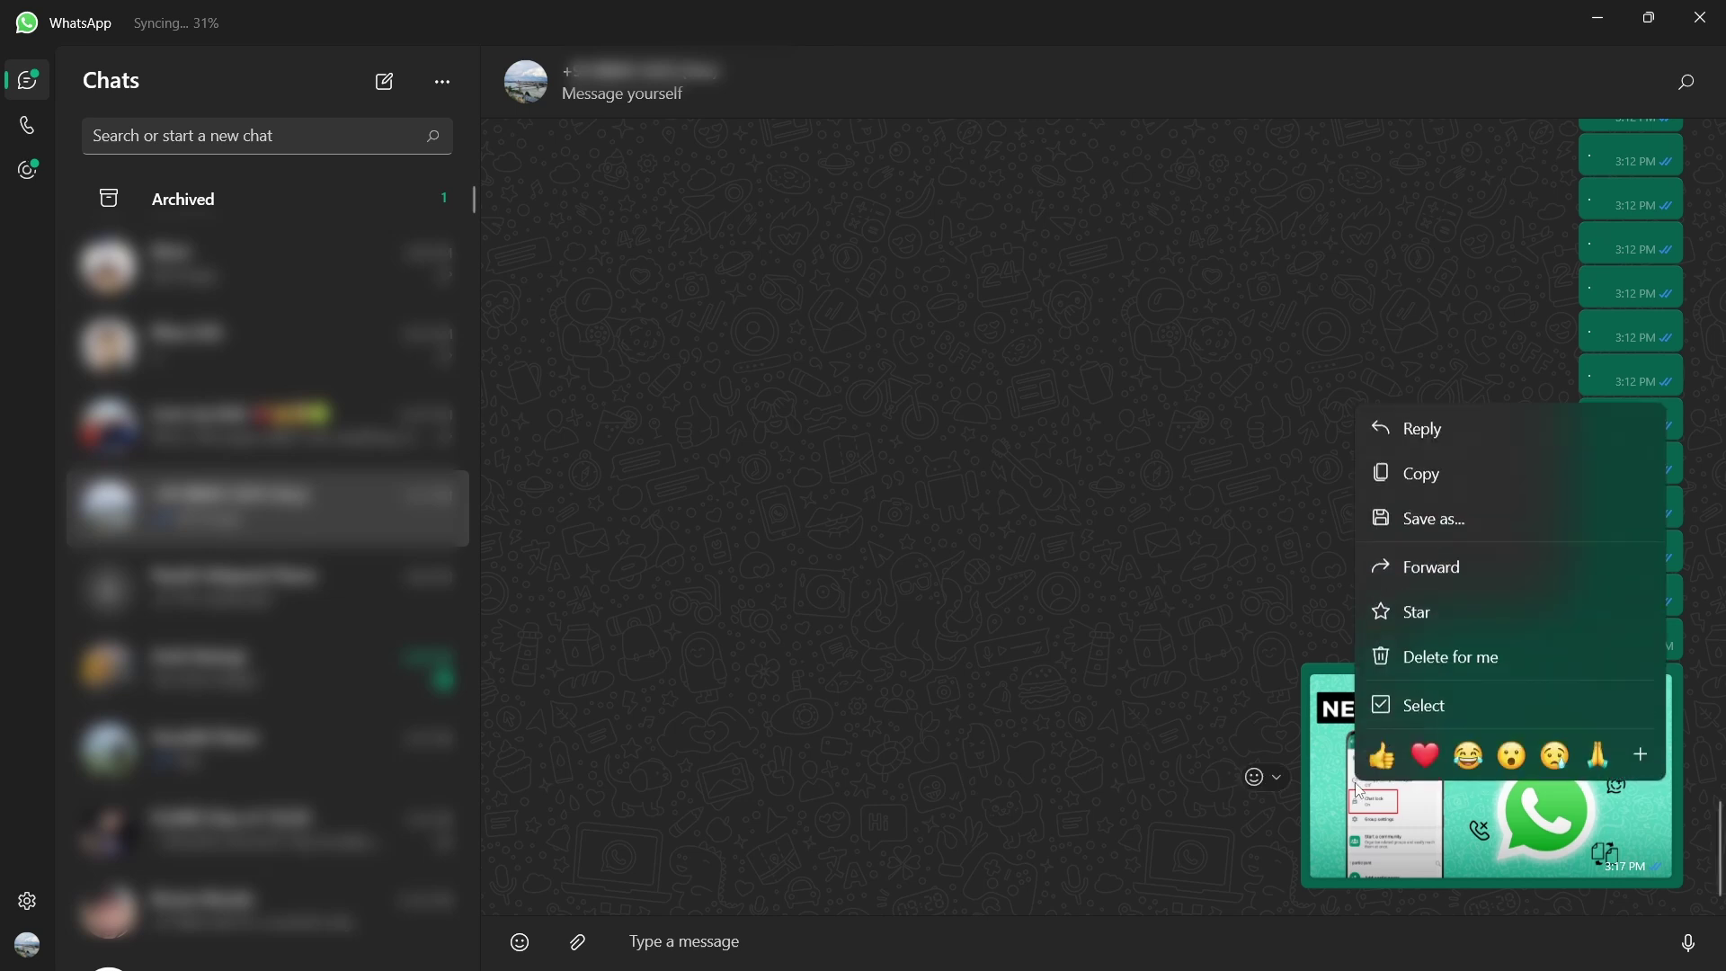
pyautogui.click(1403, 520)
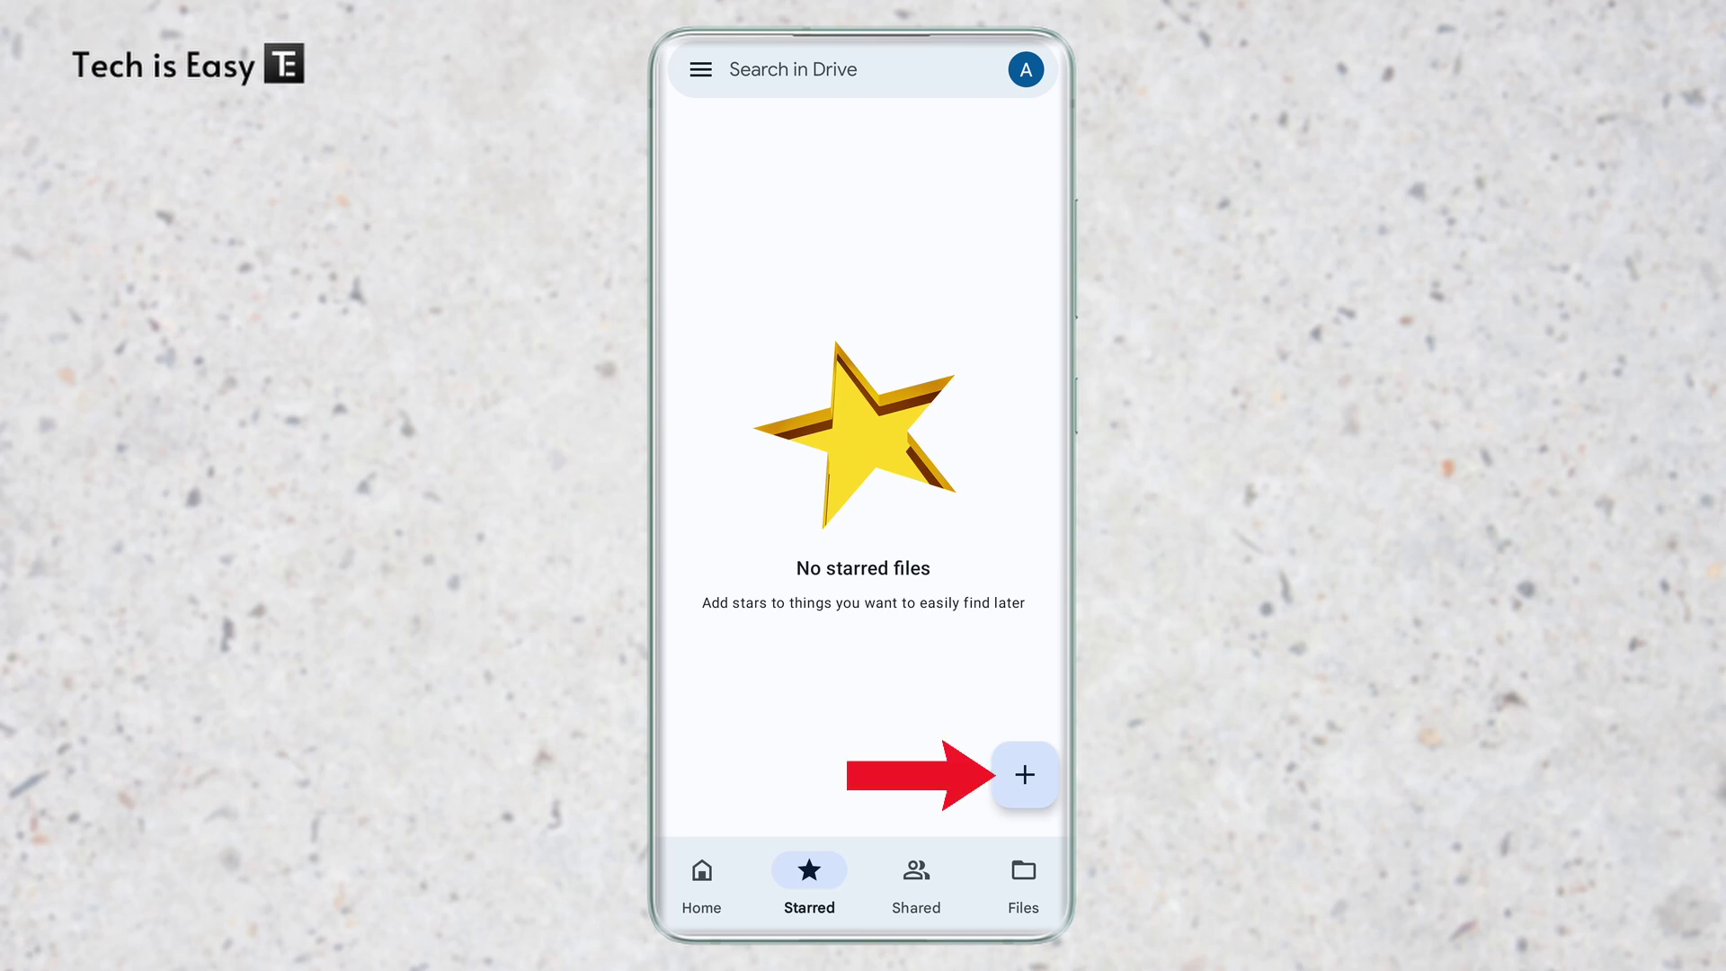
# Upload the New WhatsApp Features image from Images > Pictures to Google Drive.
pyautogui.click(1025, 774)
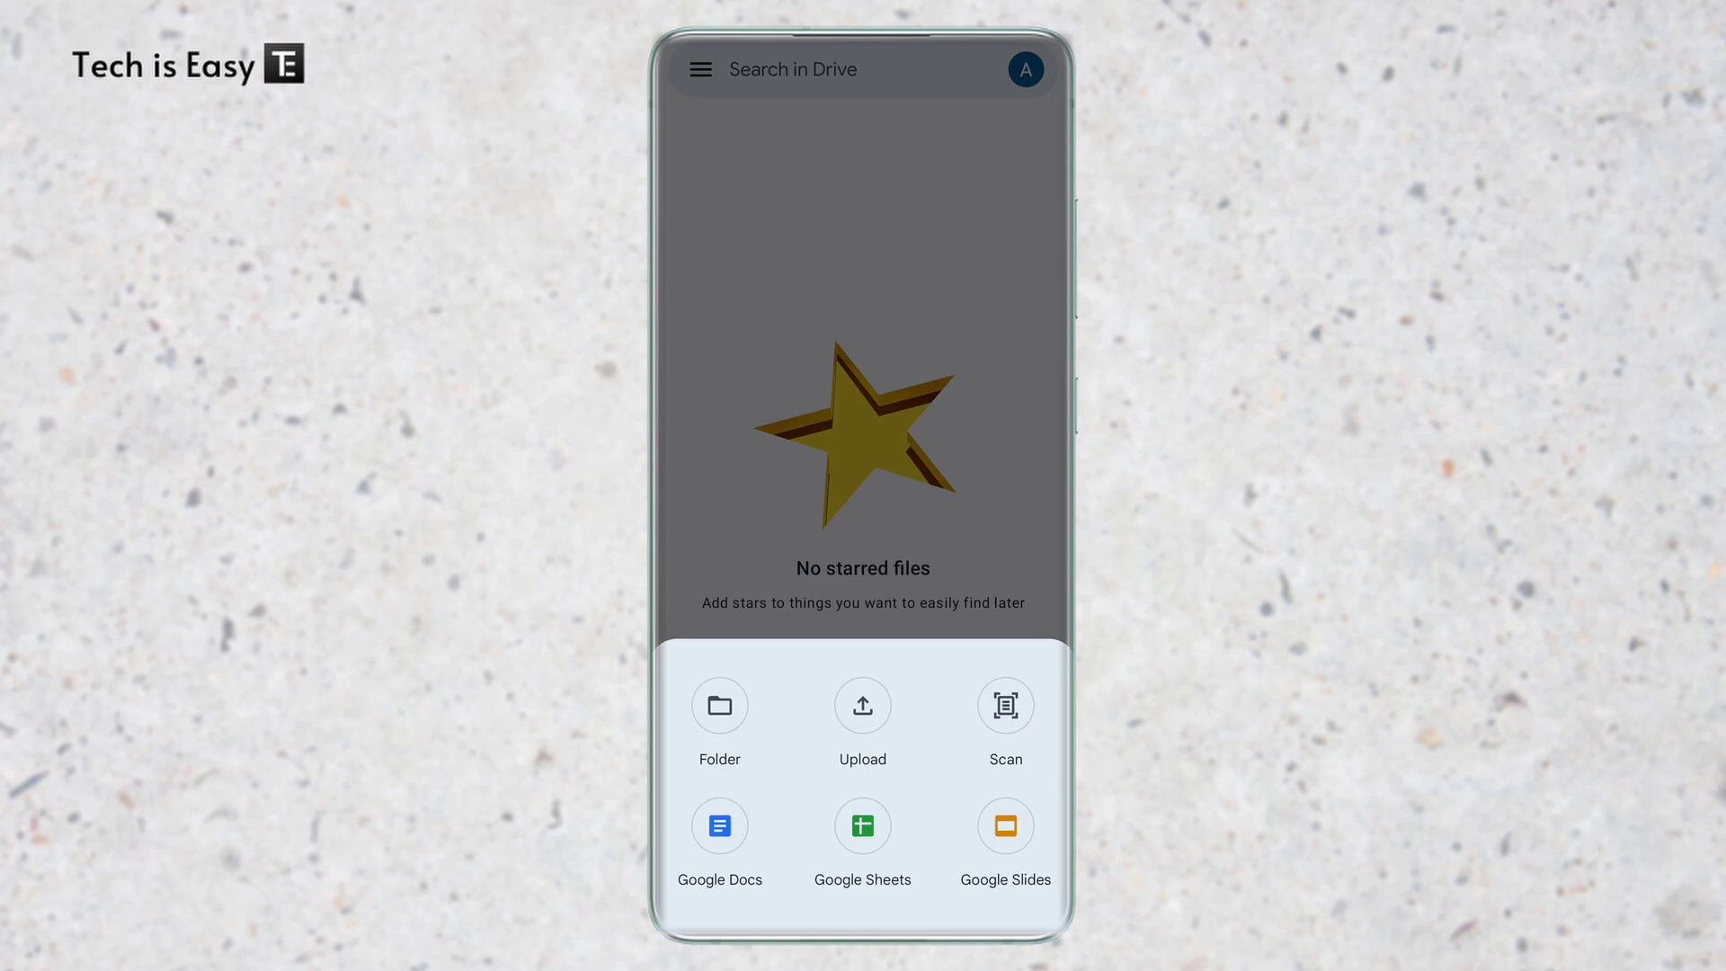
pyautogui.click(863, 705)
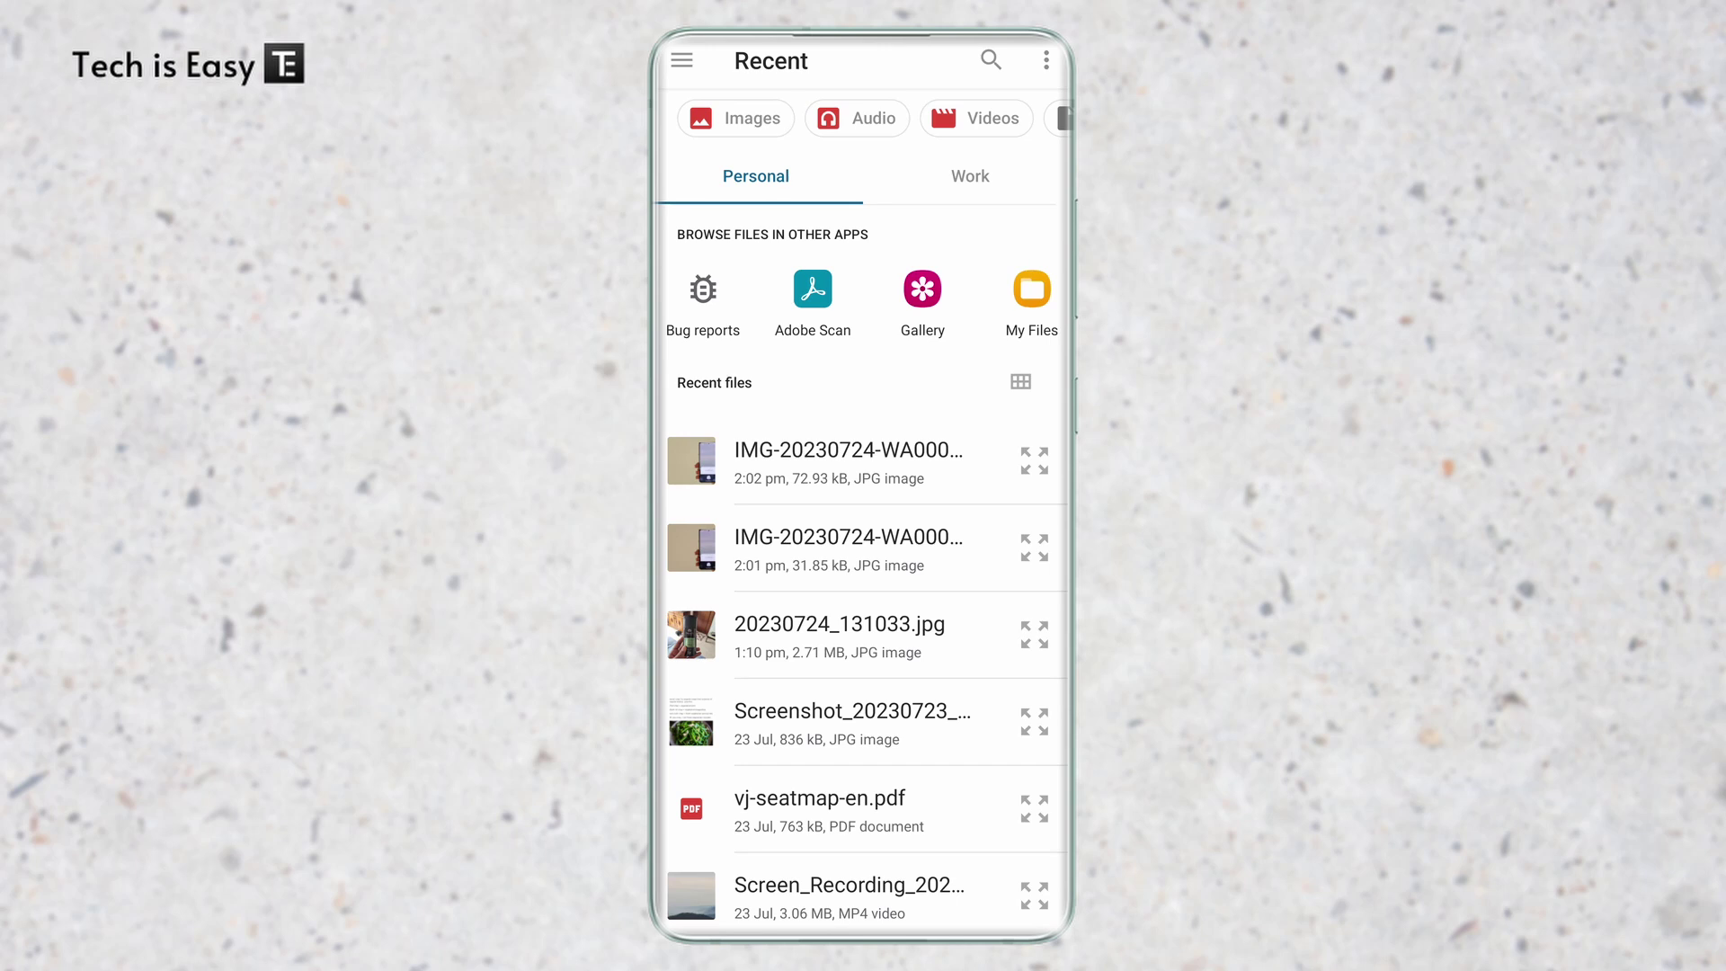
pyautogui.click(681, 61)
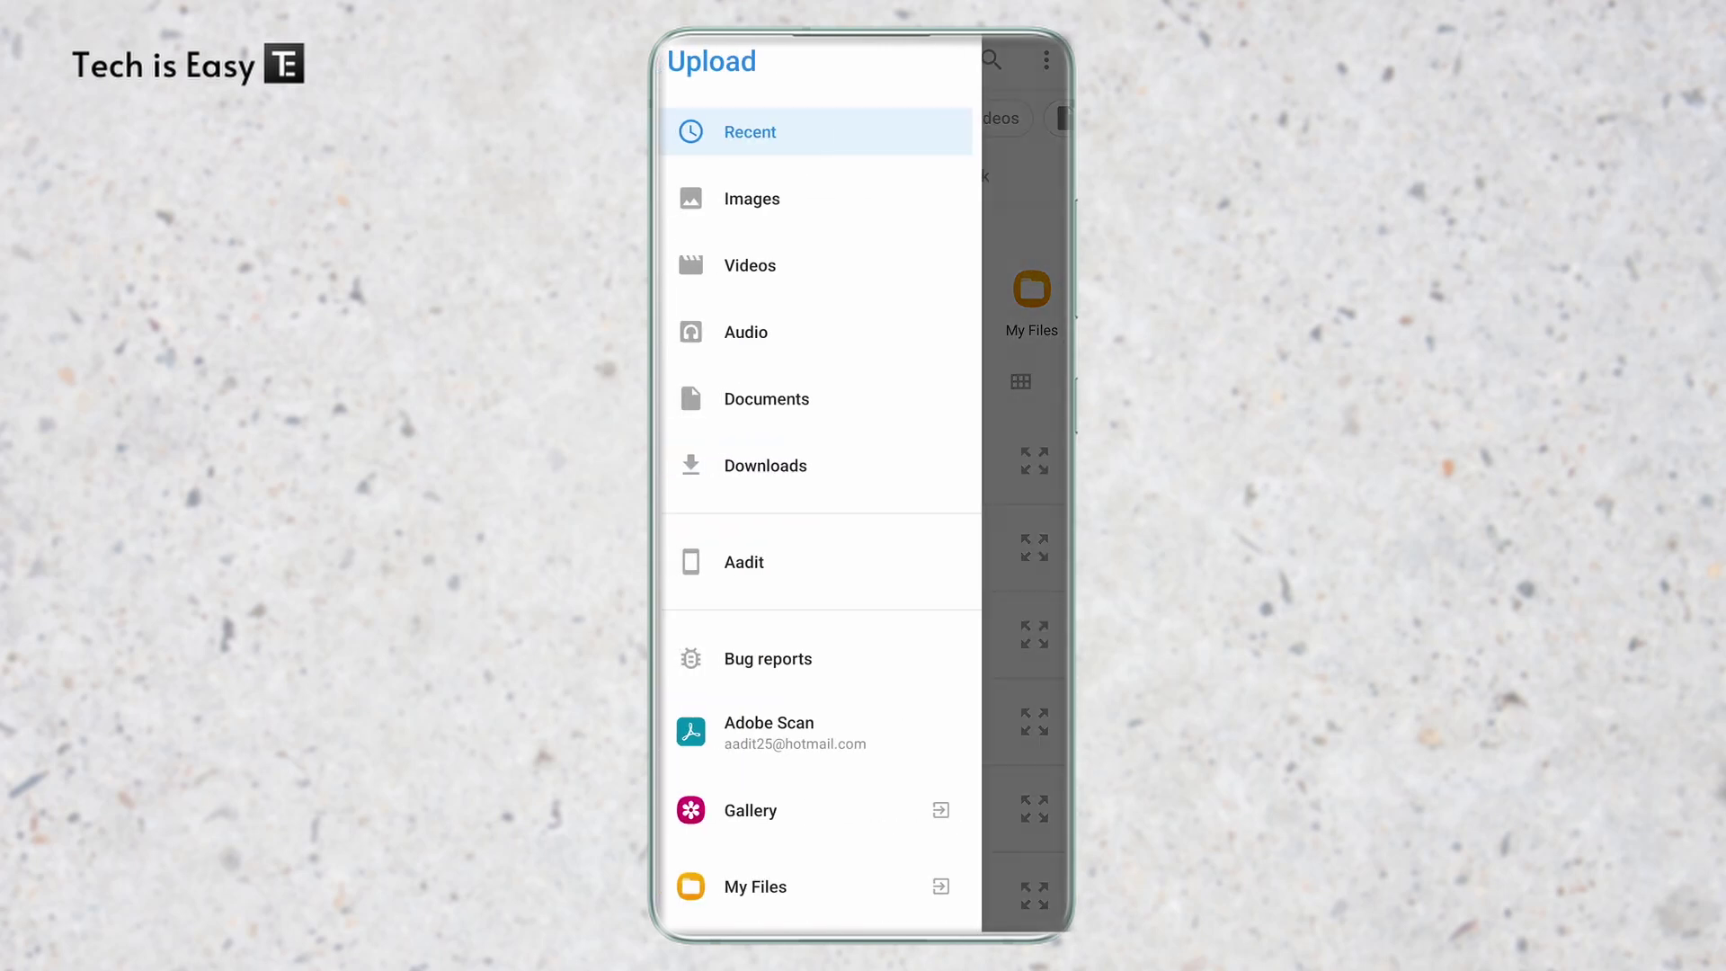
pyautogui.click(752, 197)
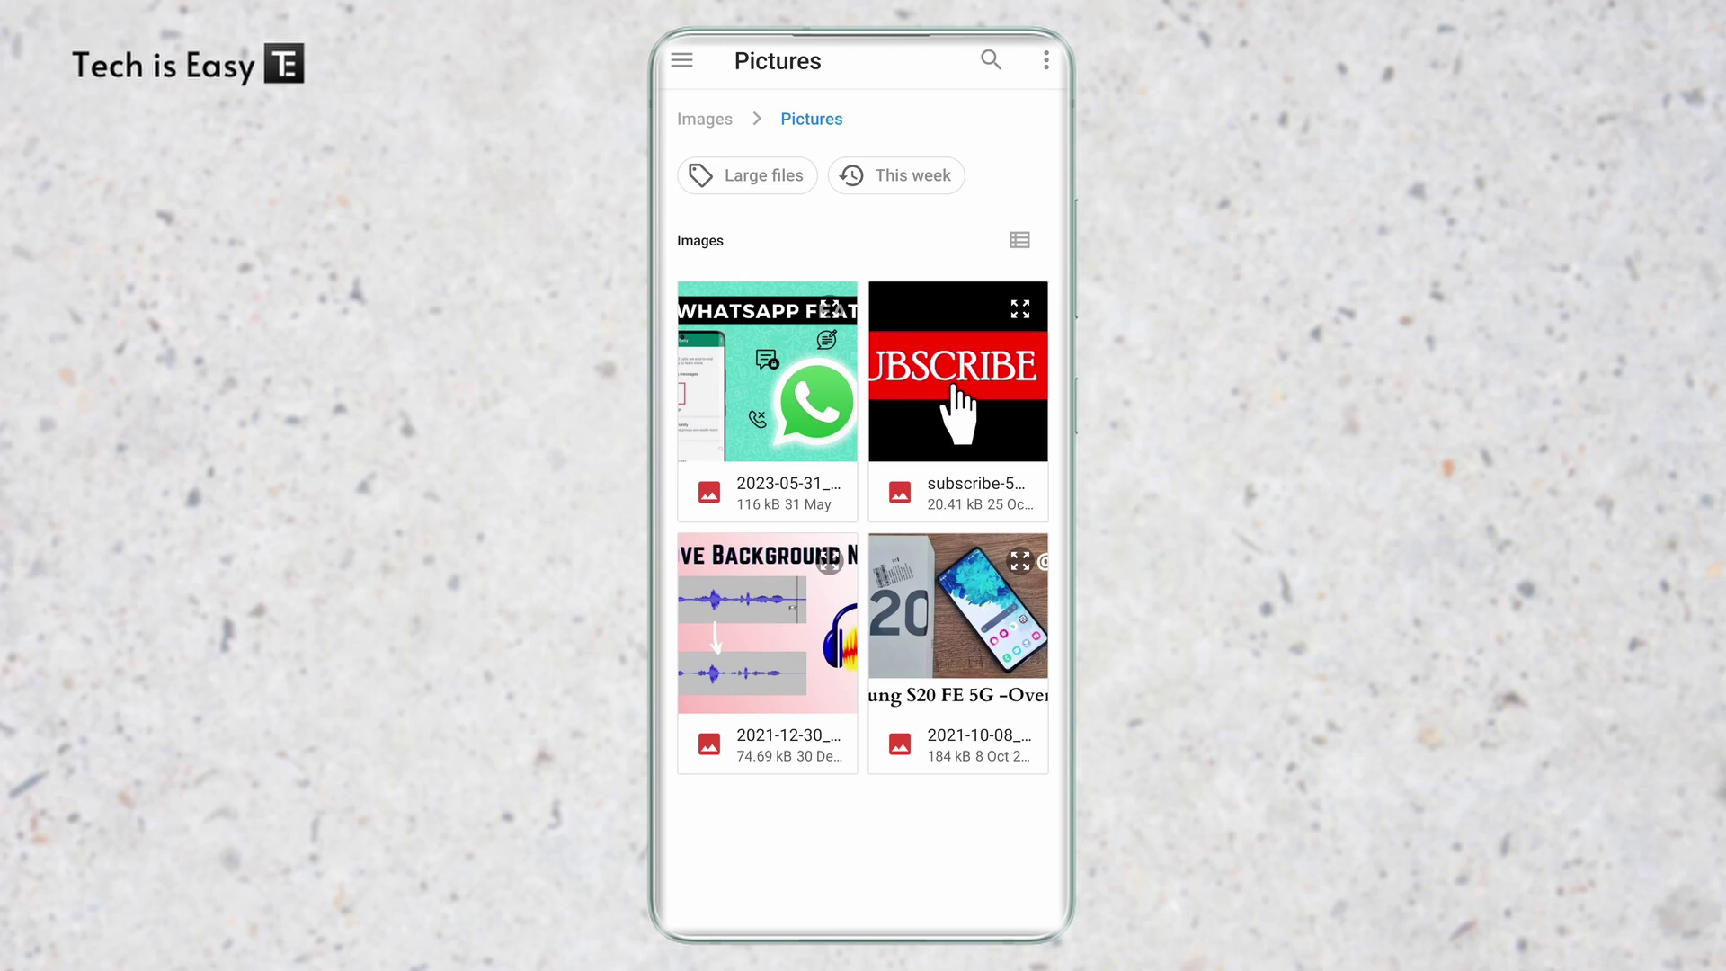
pyautogui.click(787, 401)
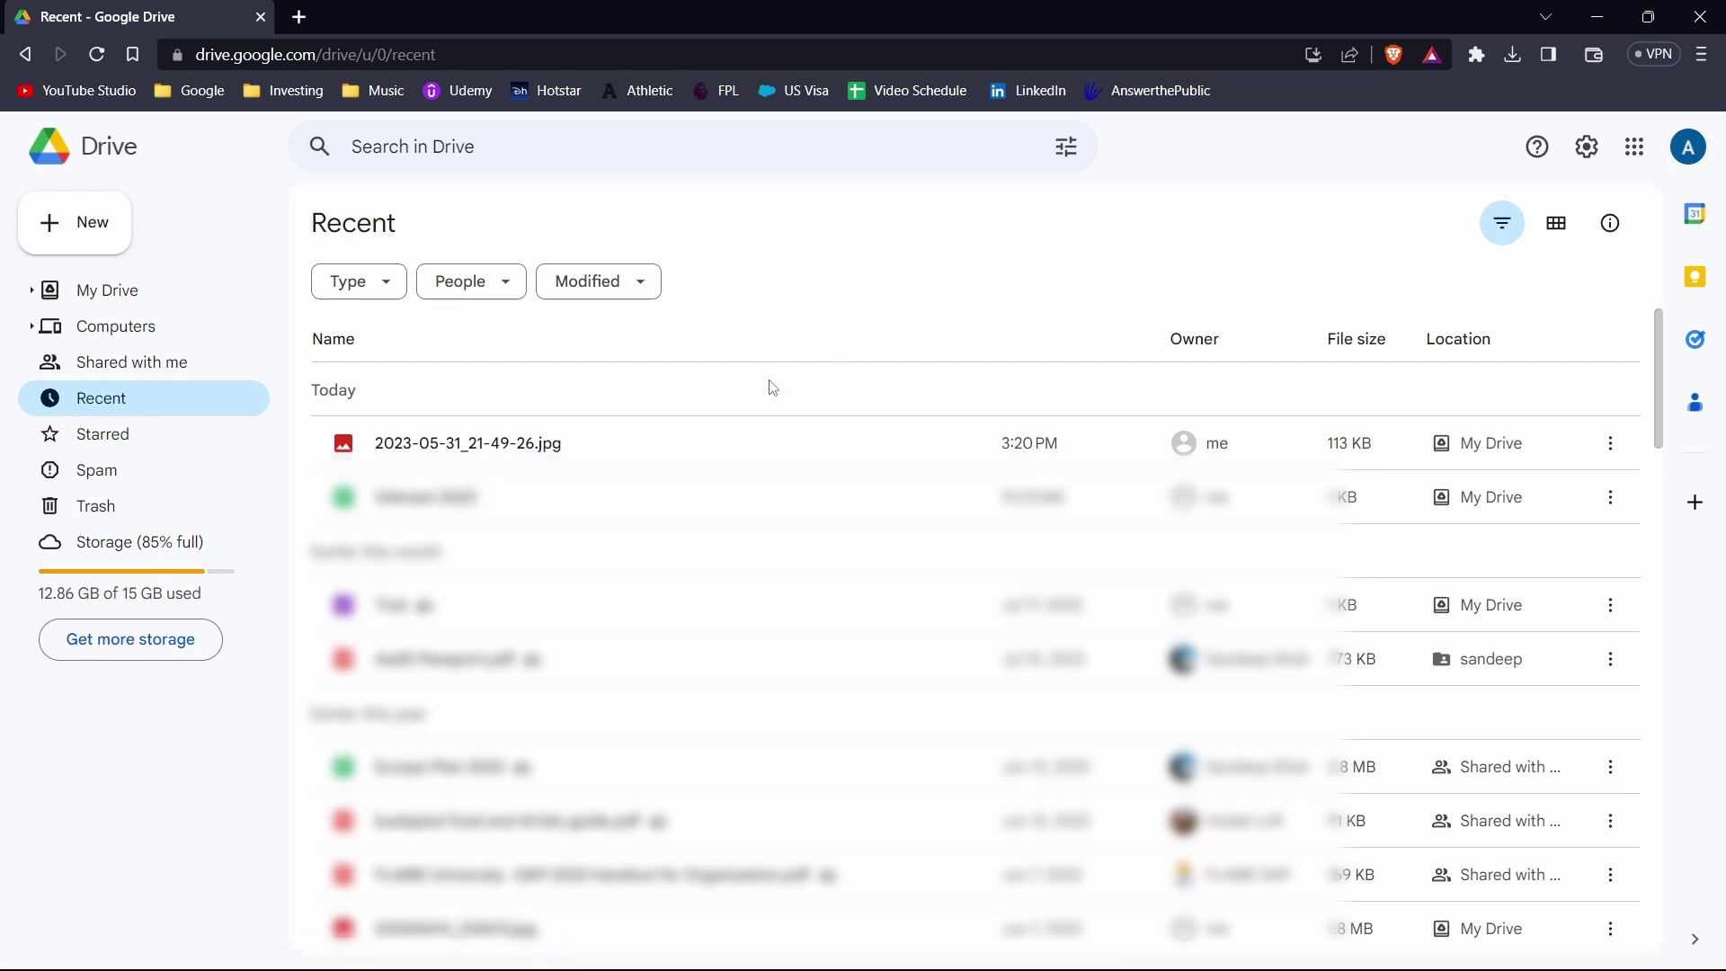
# Preview 2023-05-31_21-49-26.jpg from Drive's Recent view in the browser.
pyautogui.doubleClick(563, 435)
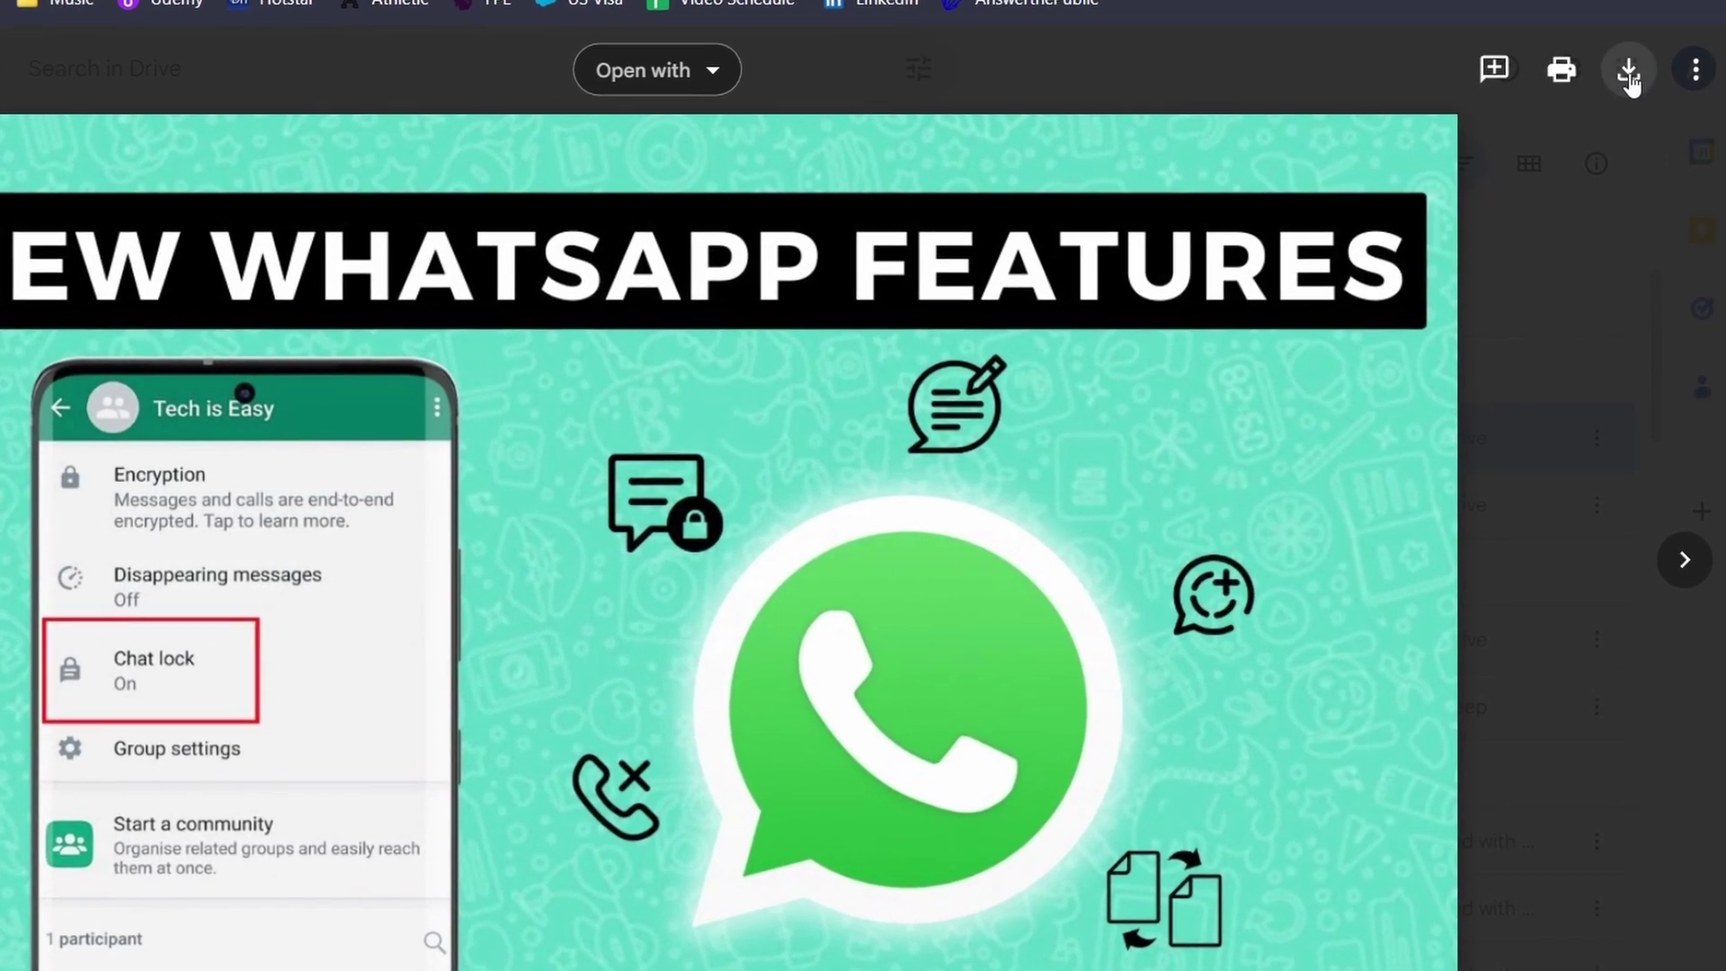
# Download the previewed 2023-05-31_21-49-26.jpg, bringing up Save As on the Downloads folder.
pyautogui.click(1628, 73)
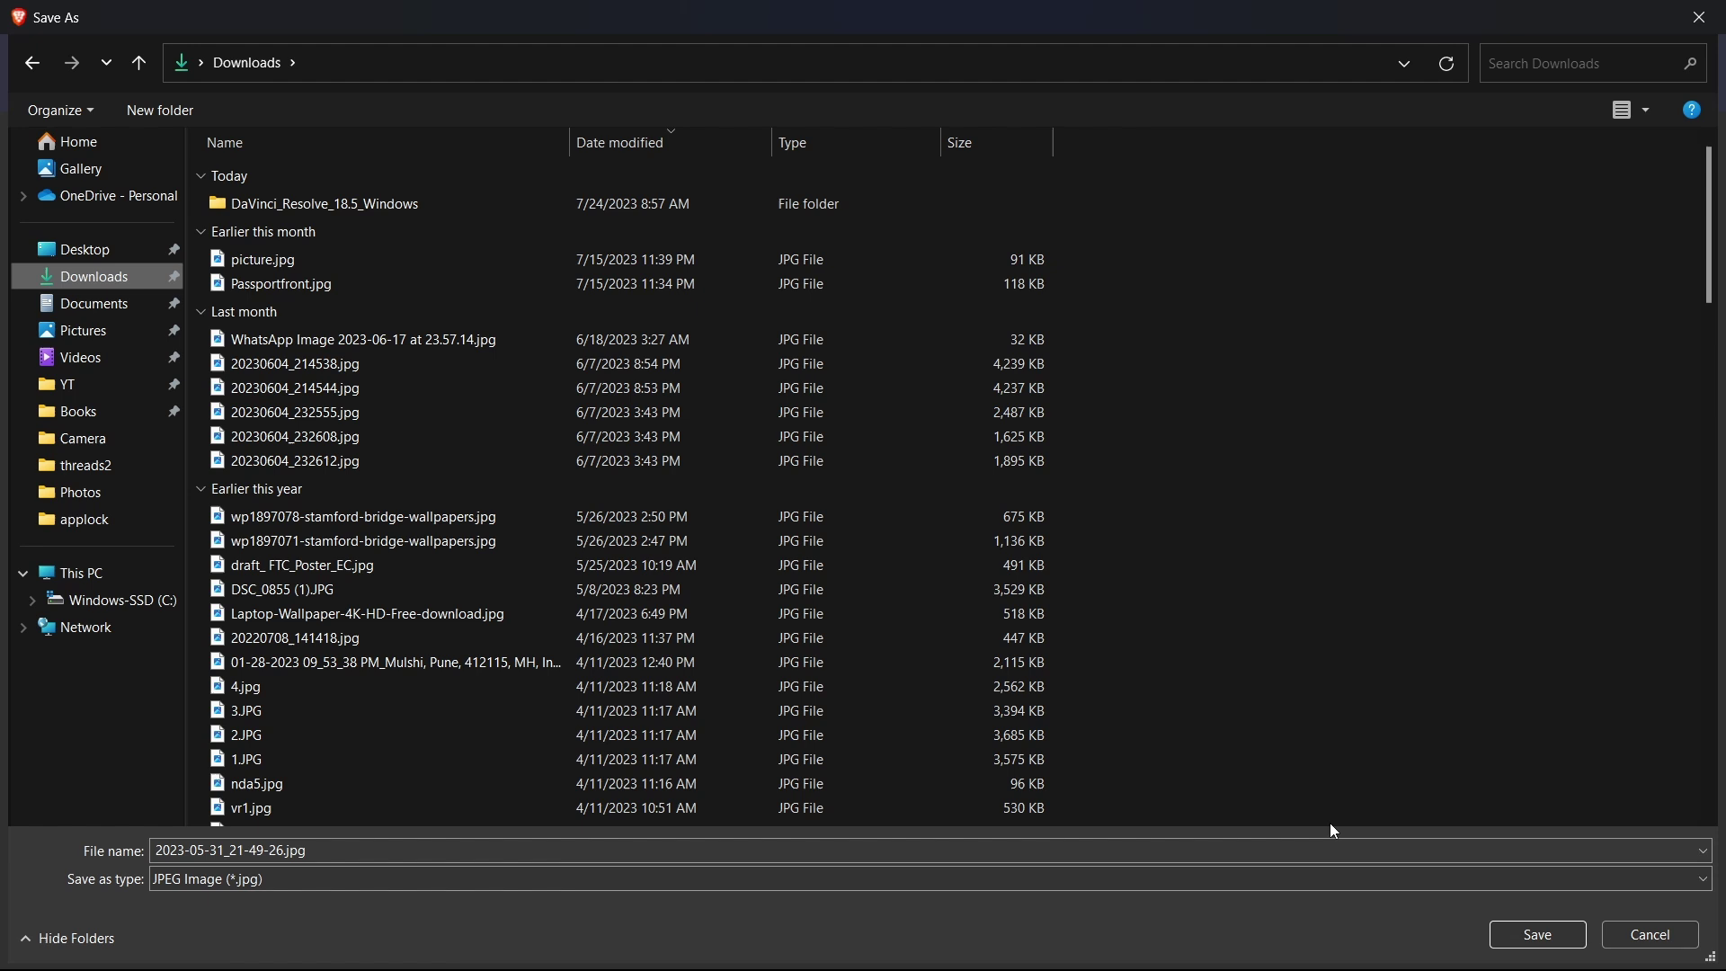